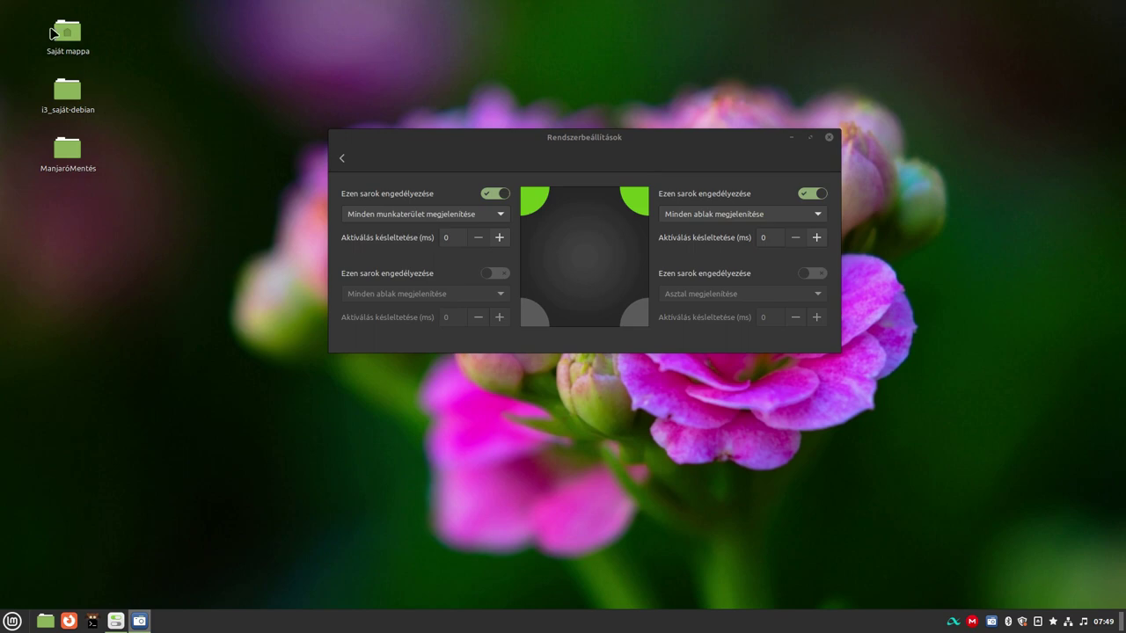
# In the workspace overview, move the file manager window to the right-hand monitor and on to Munkaterület 2, and switch to that workspace
pyautogui.moveTo(1, 1)
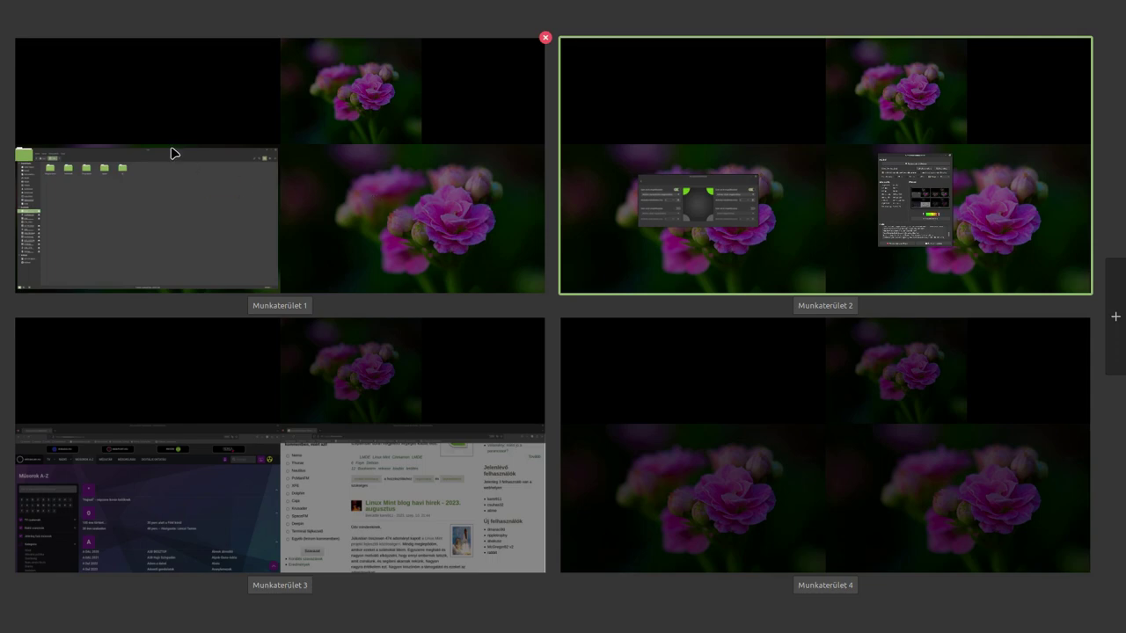
pyautogui.moveTo(169, 153); pyautogui.dragTo(384, 181)
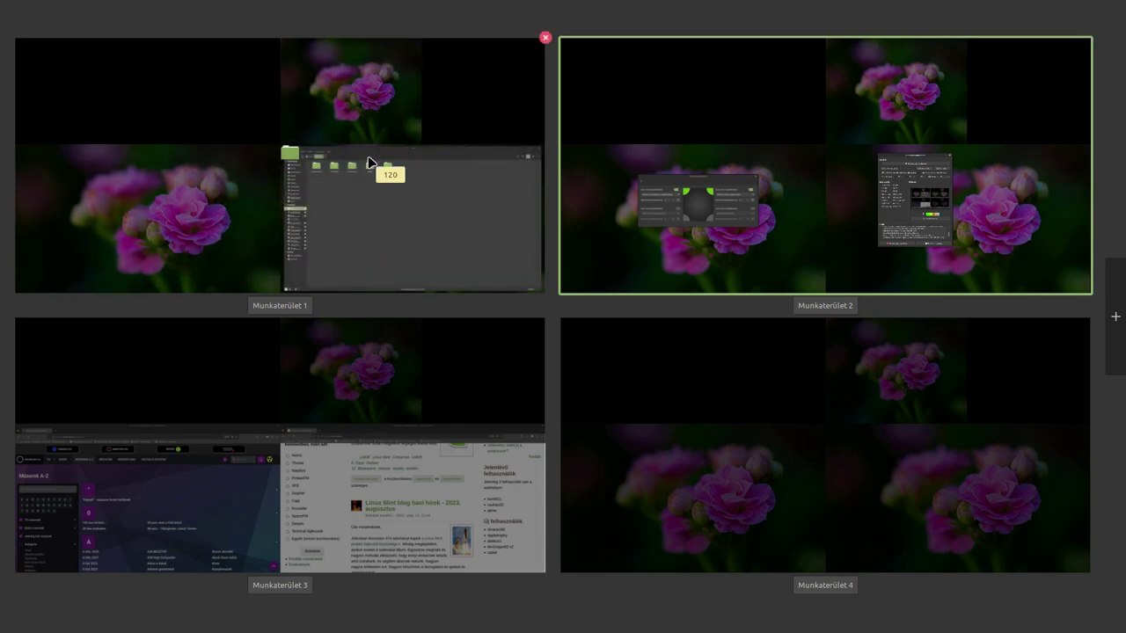
pyautogui.moveTo(370, 164); pyautogui.dragTo(567, 218)
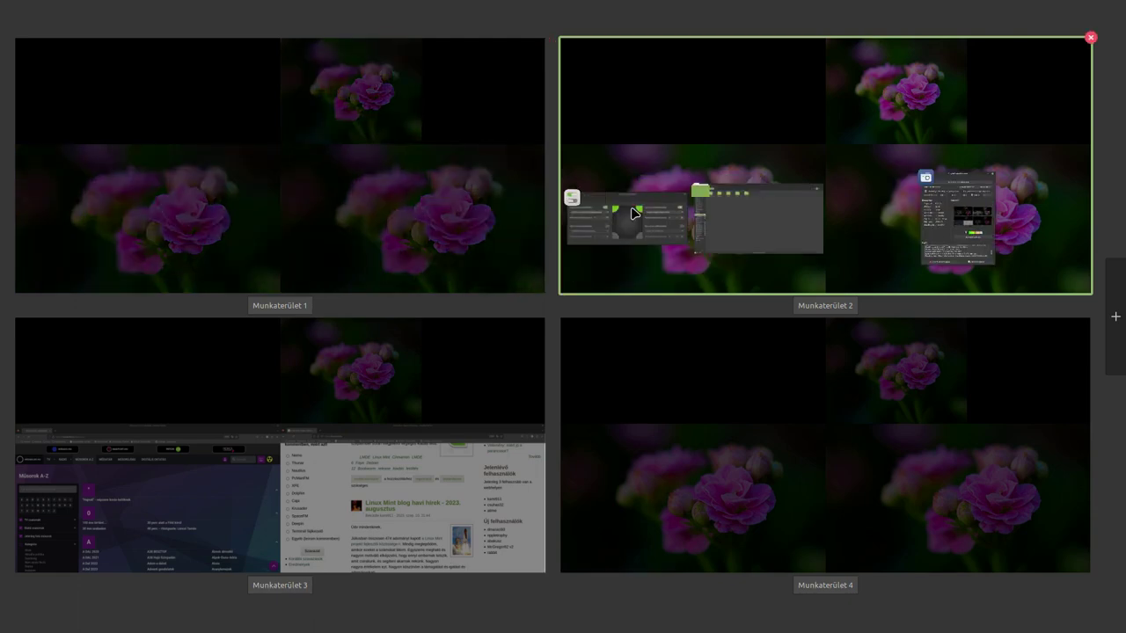
pyautogui.click(632, 212)
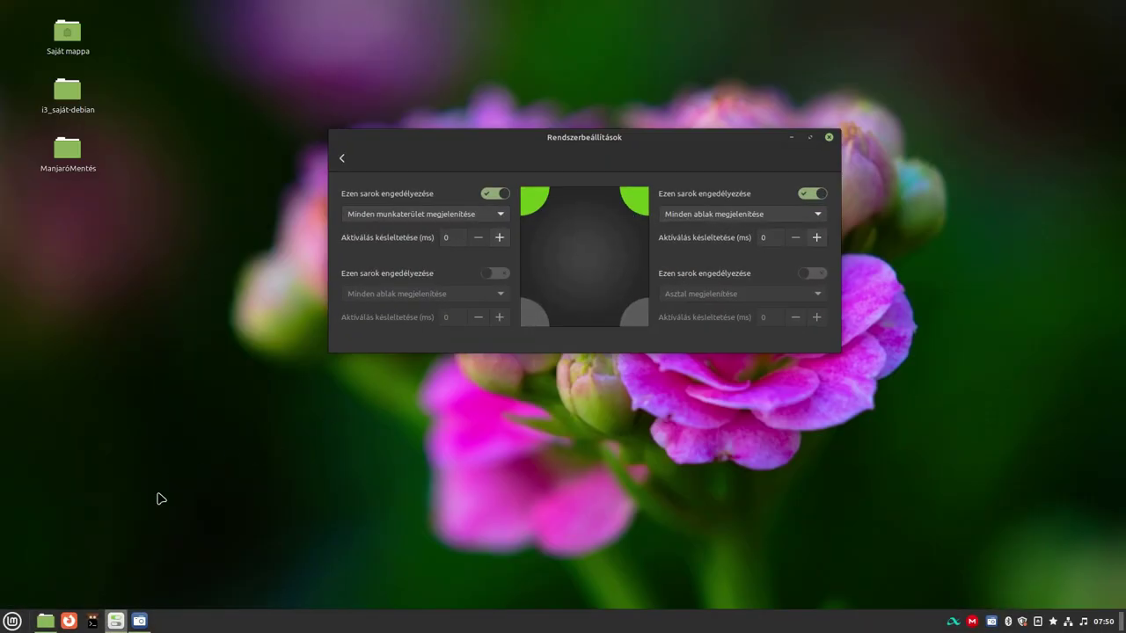
pyautogui.click(181, 444)
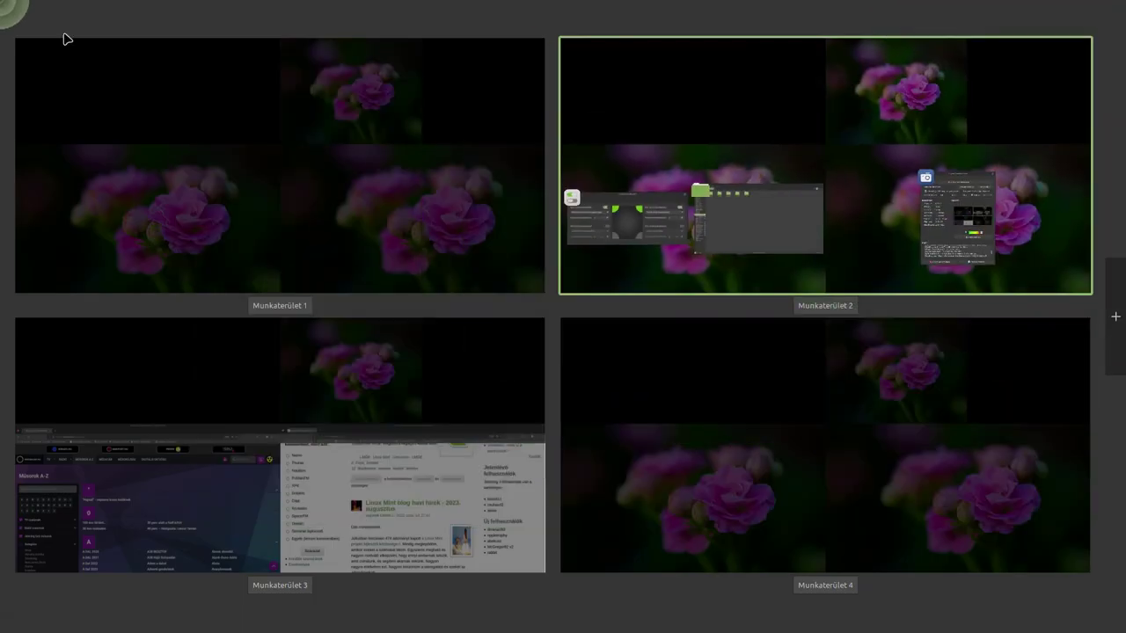
pyautogui.click(754, 215)
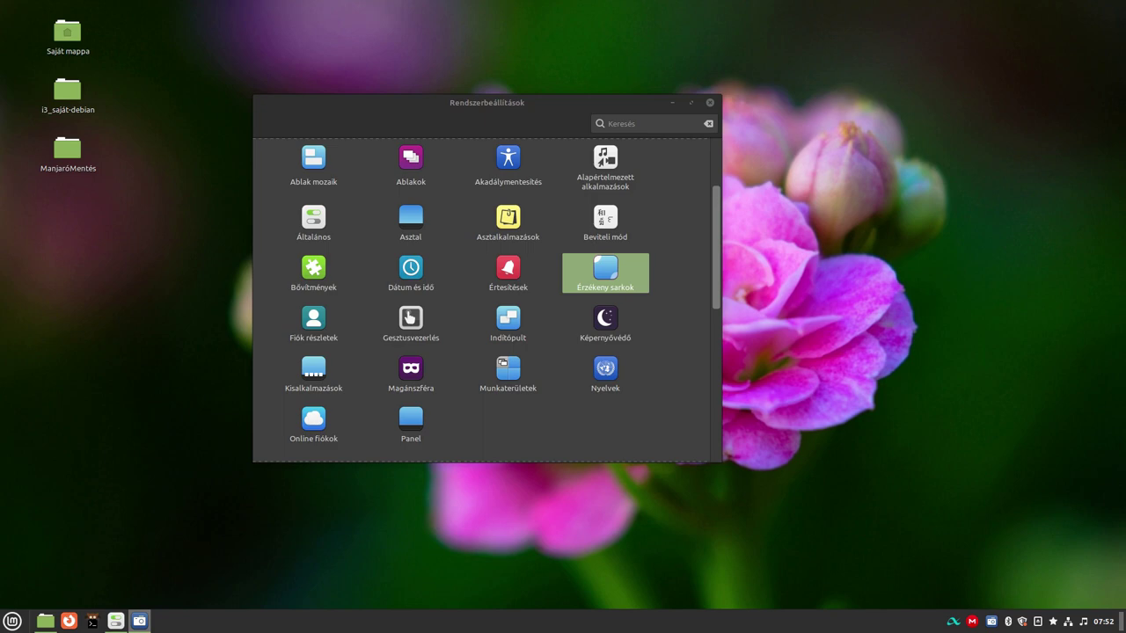
# In the Ablak mozaik settings, enable maximizing instead of tiling at the top edge, and test it by maximizing and restoring the settings window
pyautogui.moveTo(311, 111); pyautogui.dragTo(345, 69)
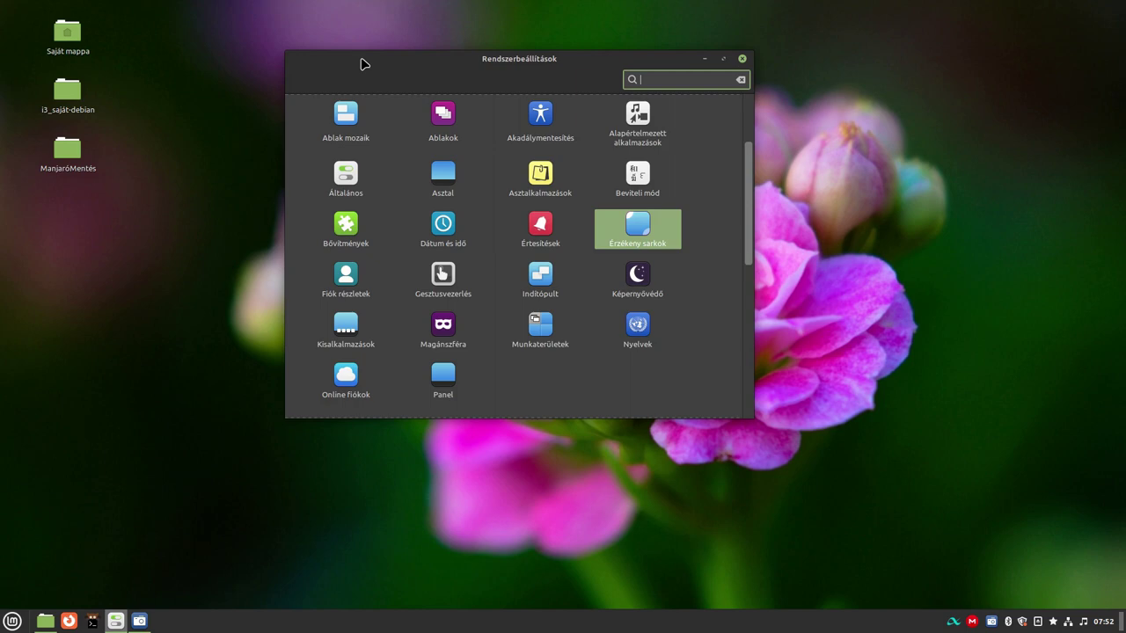
pyautogui.moveTo(364, 64)
pyautogui.mouseDown()
pyautogui.moveTo(364, 3)
pyautogui.moveTo(376, 60)
pyautogui.mouseUp()
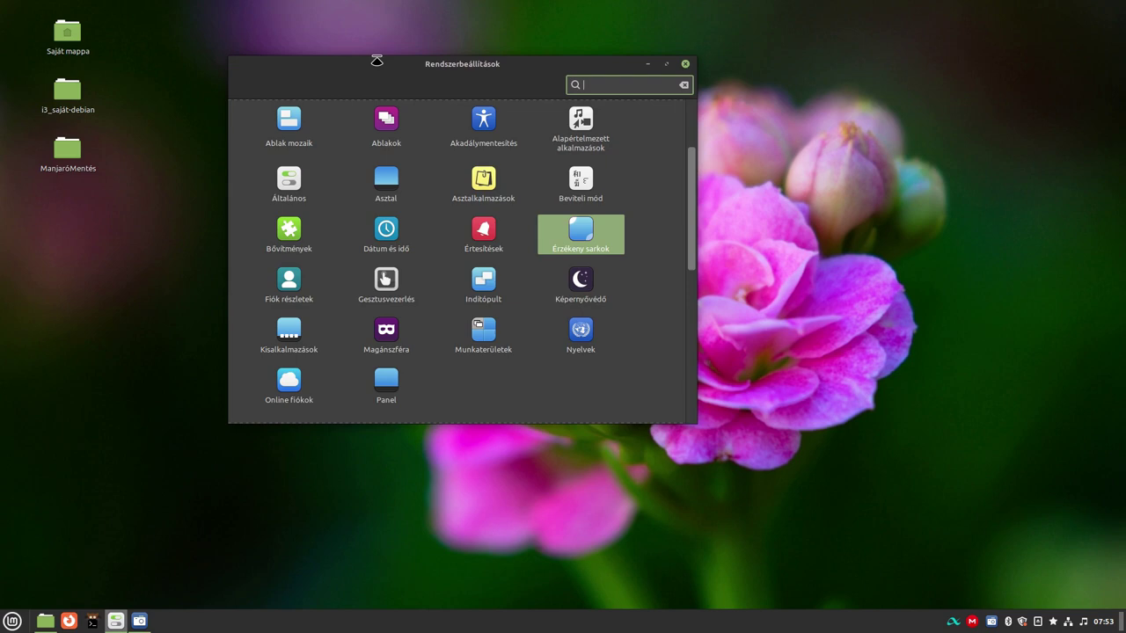
pyautogui.click(285, 122)
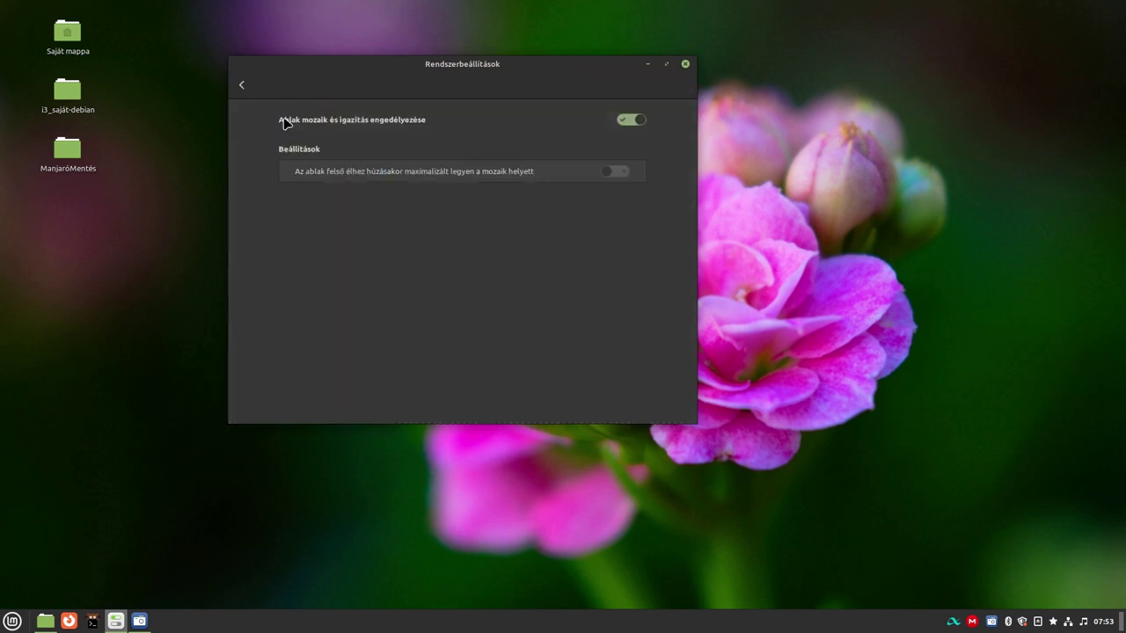
pyautogui.click(619, 173)
pyautogui.moveTo(506, 67); pyautogui.dragTo(507, 6)
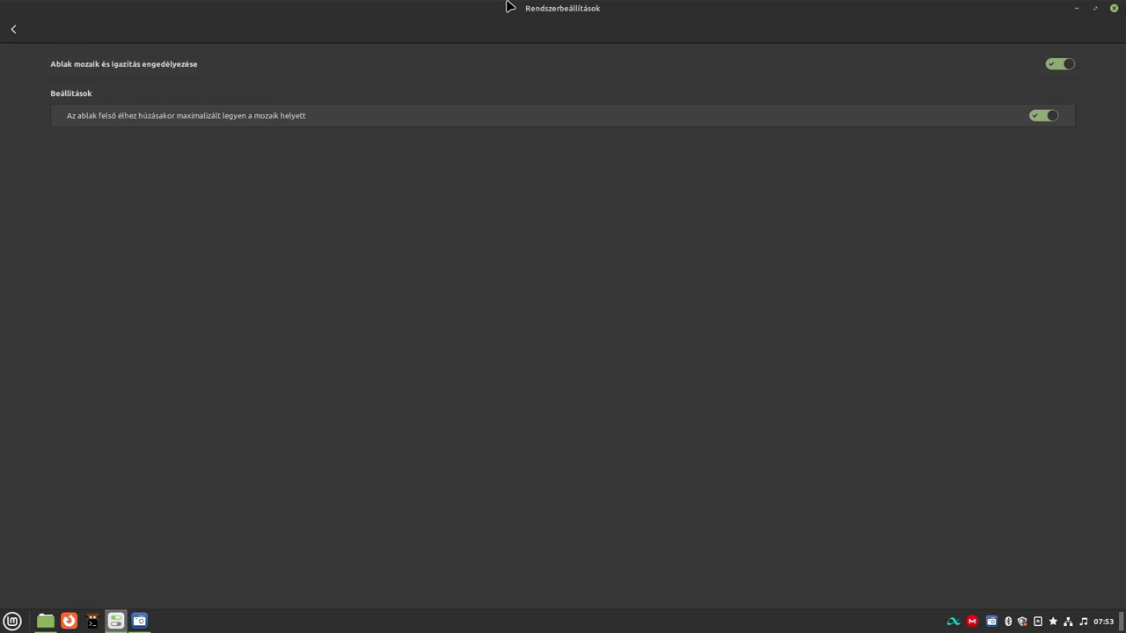
pyautogui.doubleClick(496, 10)
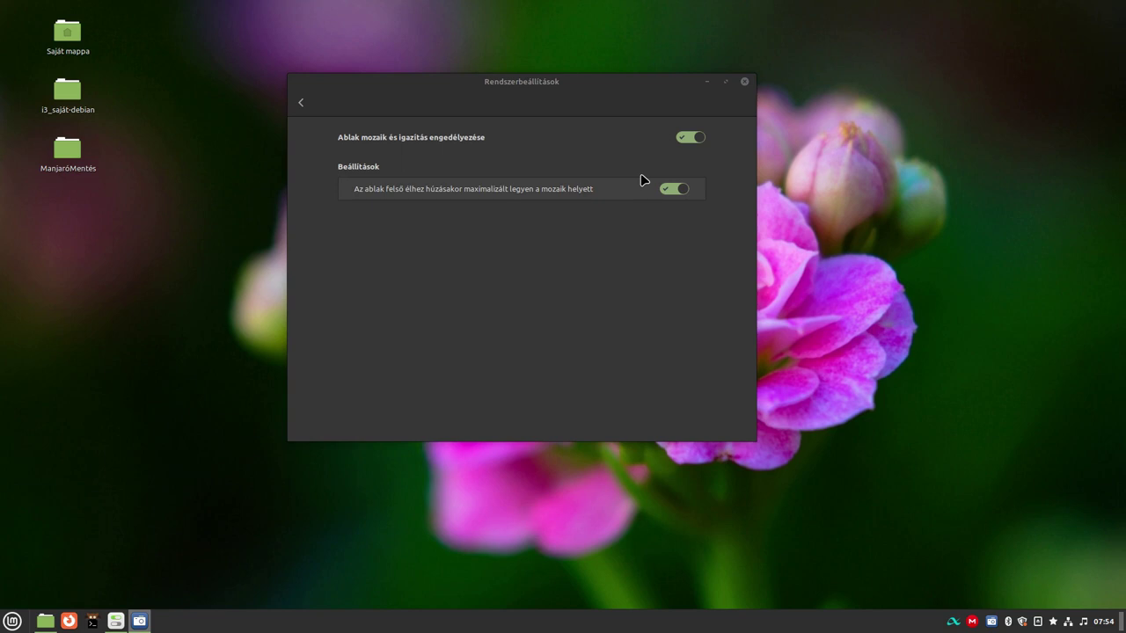
# Test tiling the settings window to different sides of the screen and return it to its floating size
pyautogui.press('super+Left')
pyautogui.press('super+Right')
pyautogui.press('super+Right')
pyautogui.press('super+Down')
pyautogui.press('super+Left')
pyautogui.press('super+Up')
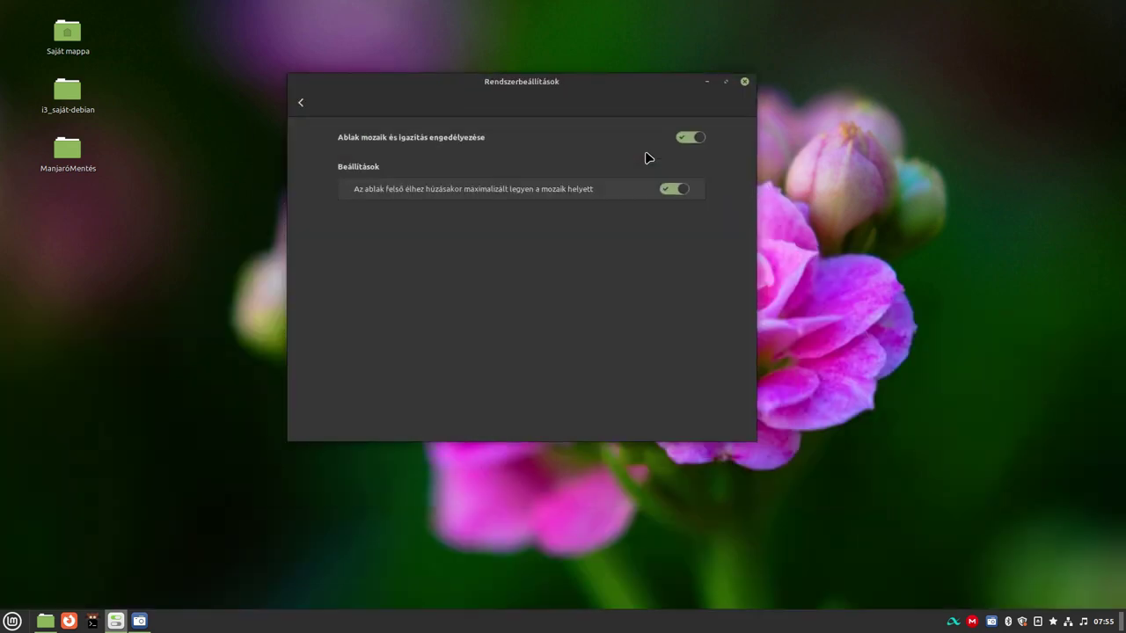
pyautogui.press('super+Left')
pyautogui.press('super+Right')
# Open a terminal and tile the settings window to the left half and the terminal to the right half of the screen
pyautogui.click(93, 620)
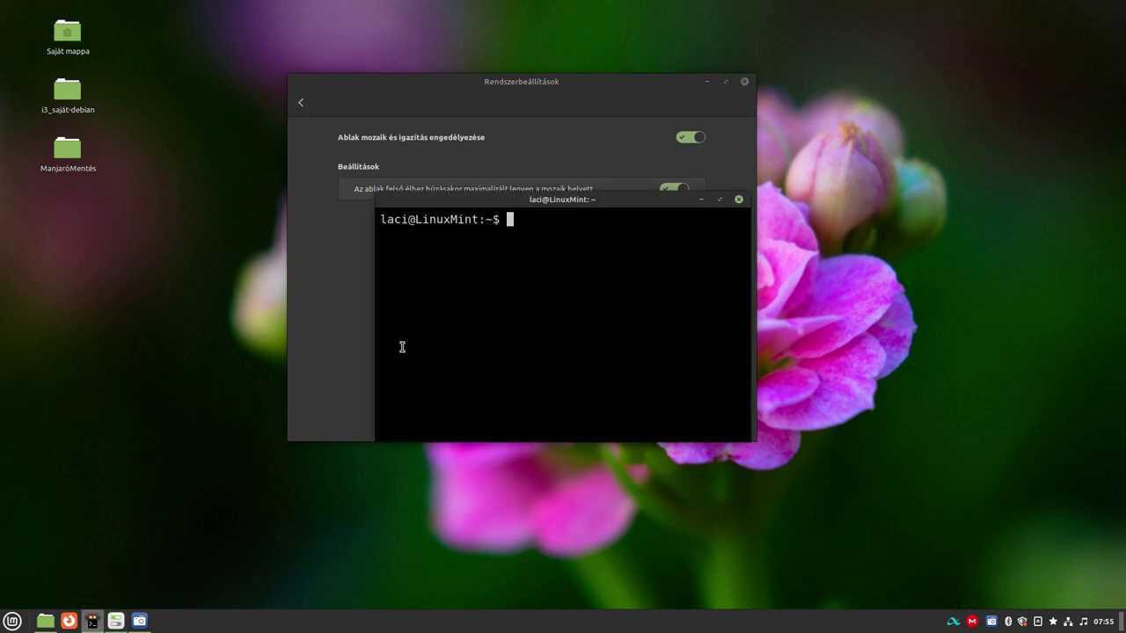
pyautogui.click(501, 85)
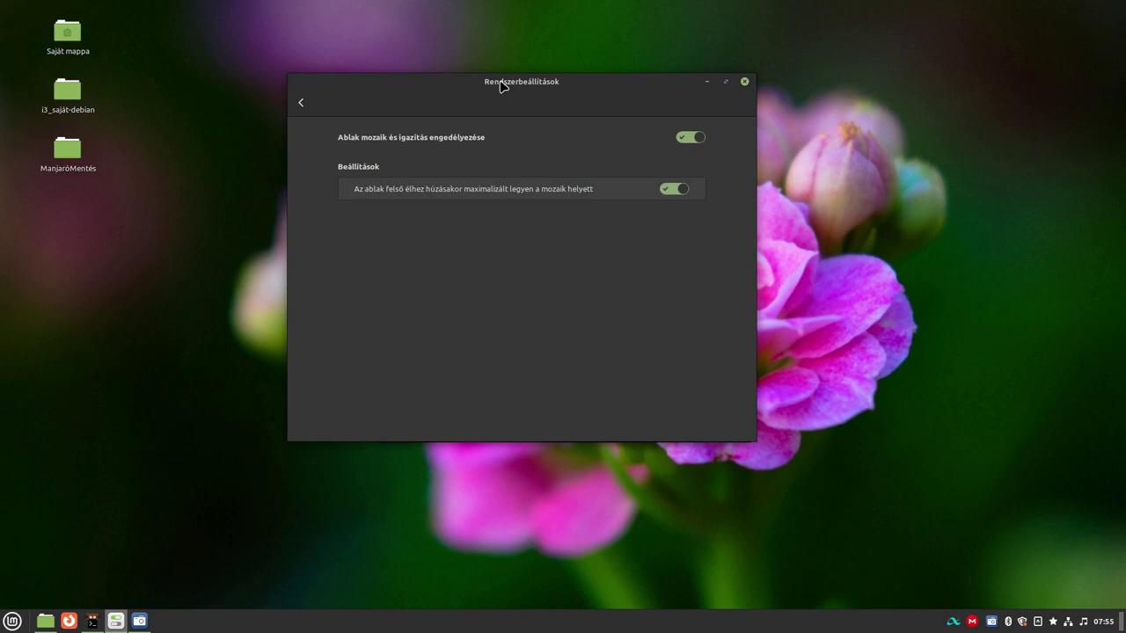
pyautogui.press('super+Left')
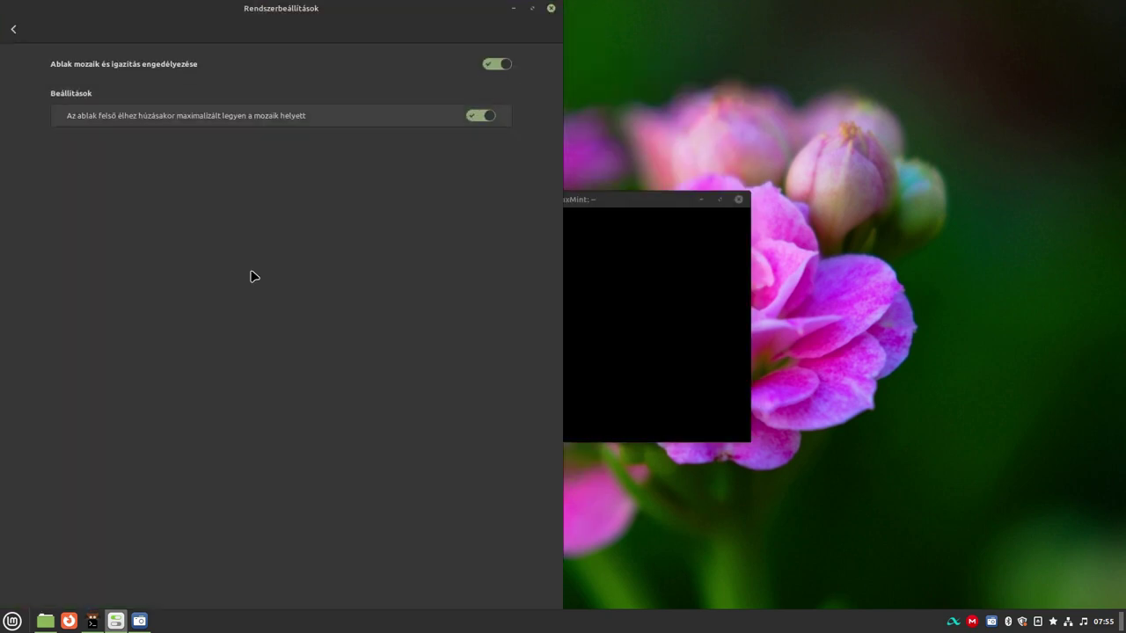
pyautogui.hotkey('alt', 'Tab')
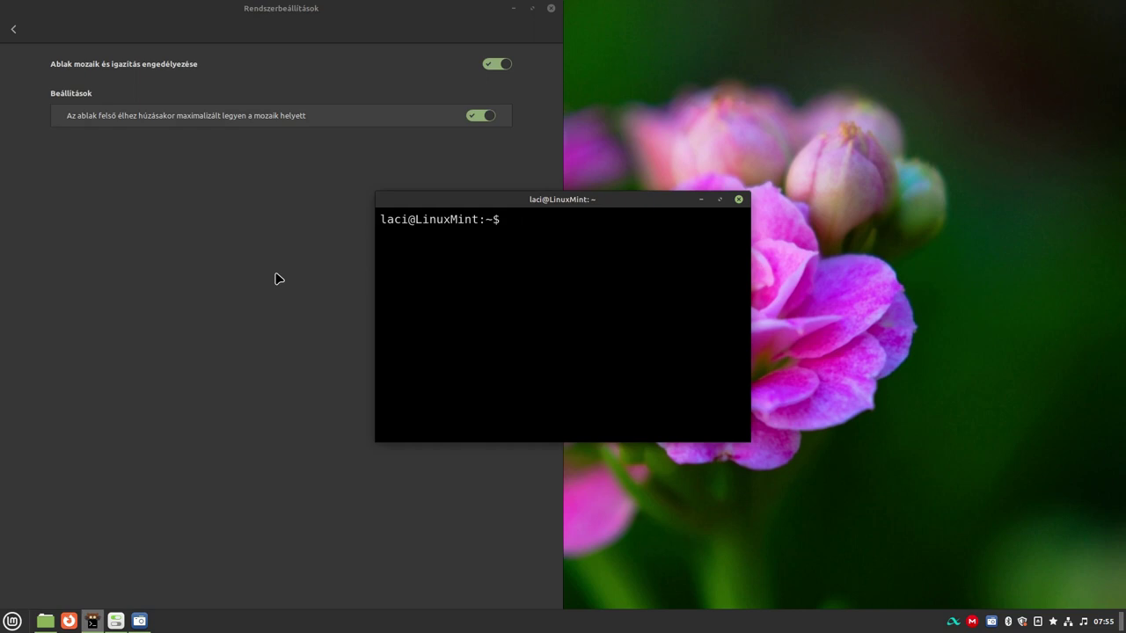
pyautogui.press('super+Right')
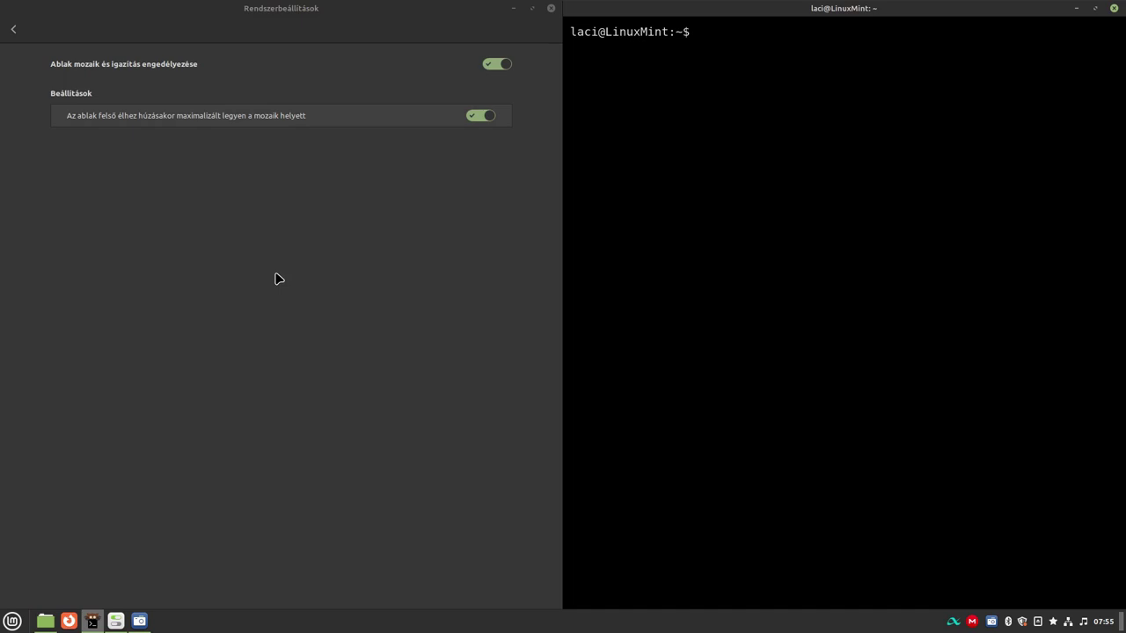
# Tile the terminal to the top half, restore it to floating, and tile it to the left half and back to the right half
pyautogui.press('super+Up')
pyautogui.press('super+Left')
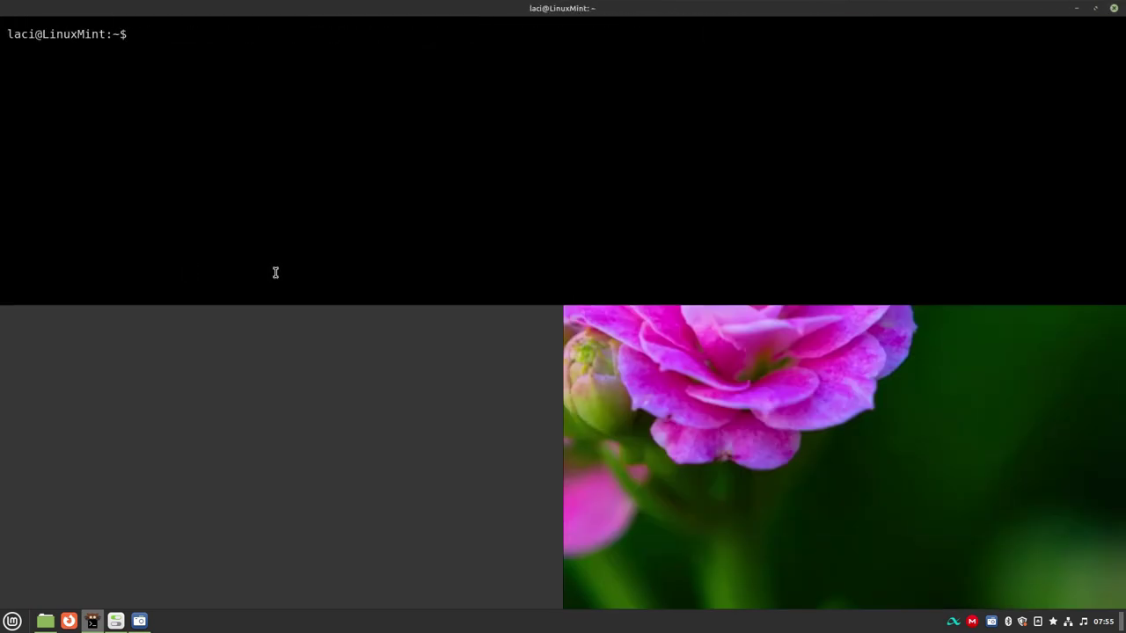
pyautogui.press('super+Down')
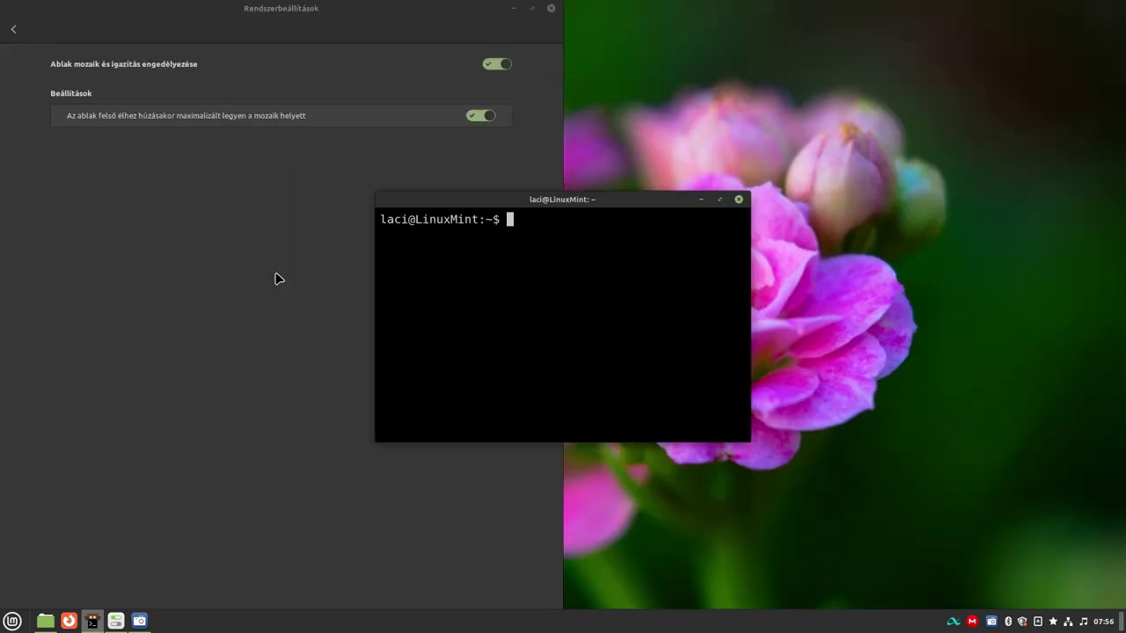
pyautogui.press('super+Left')
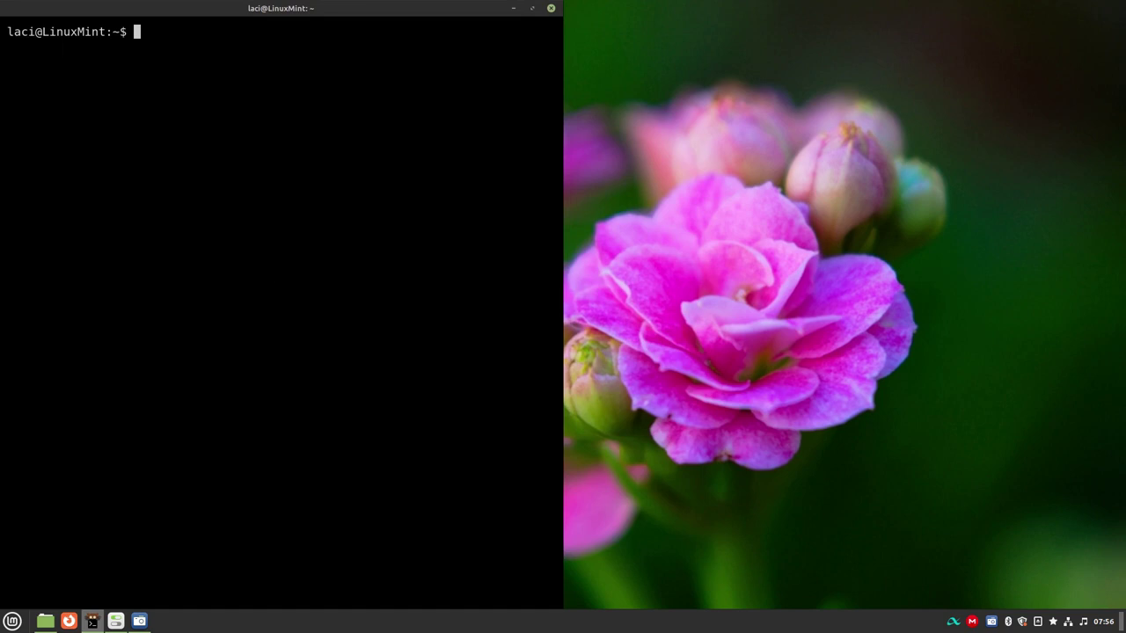
pyautogui.press('super+Right')
pyautogui.press('super+Right')
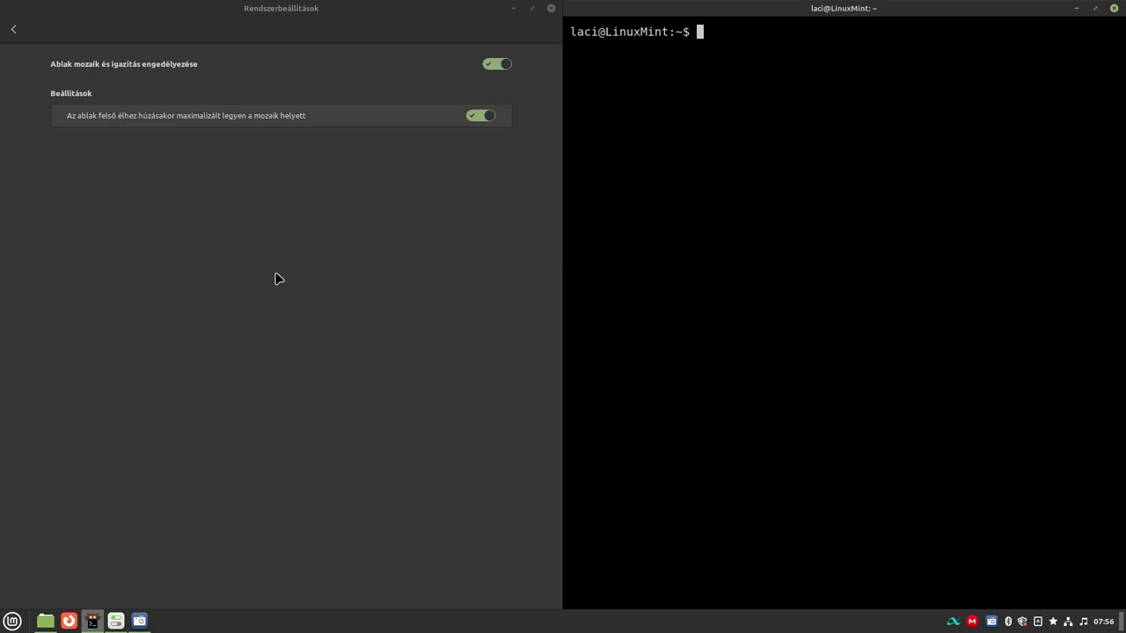
# Move the terminal window to the upper monitor and select it in the workspace overview
pyautogui.hotkey('ctrl', 'd')
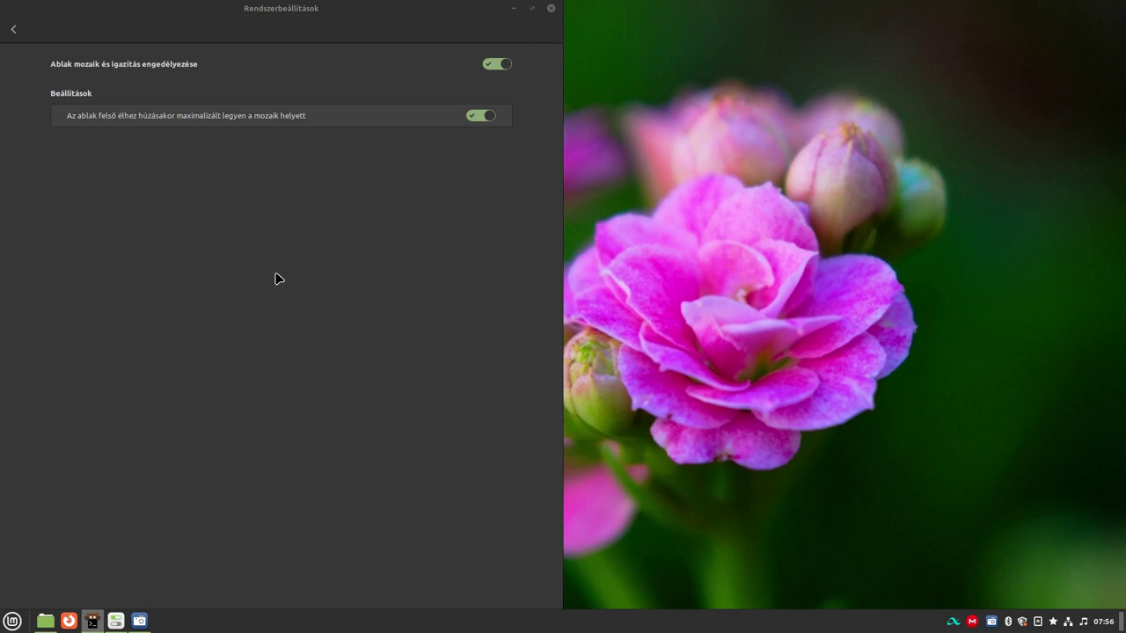
pyautogui.moveTo(2, 3)
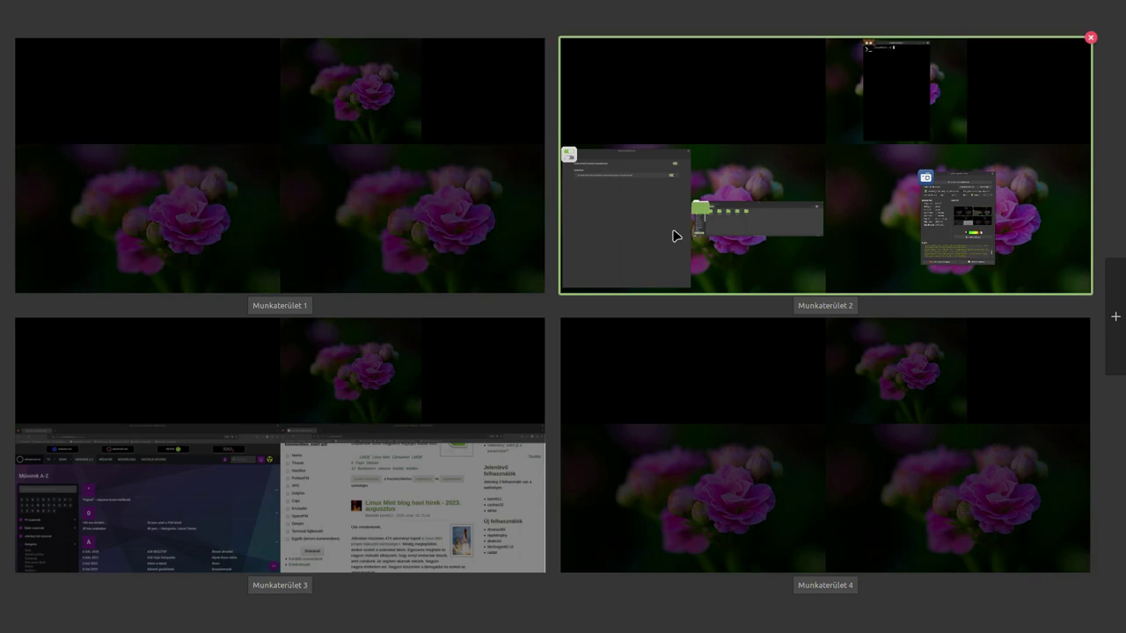
pyautogui.click(920, 74)
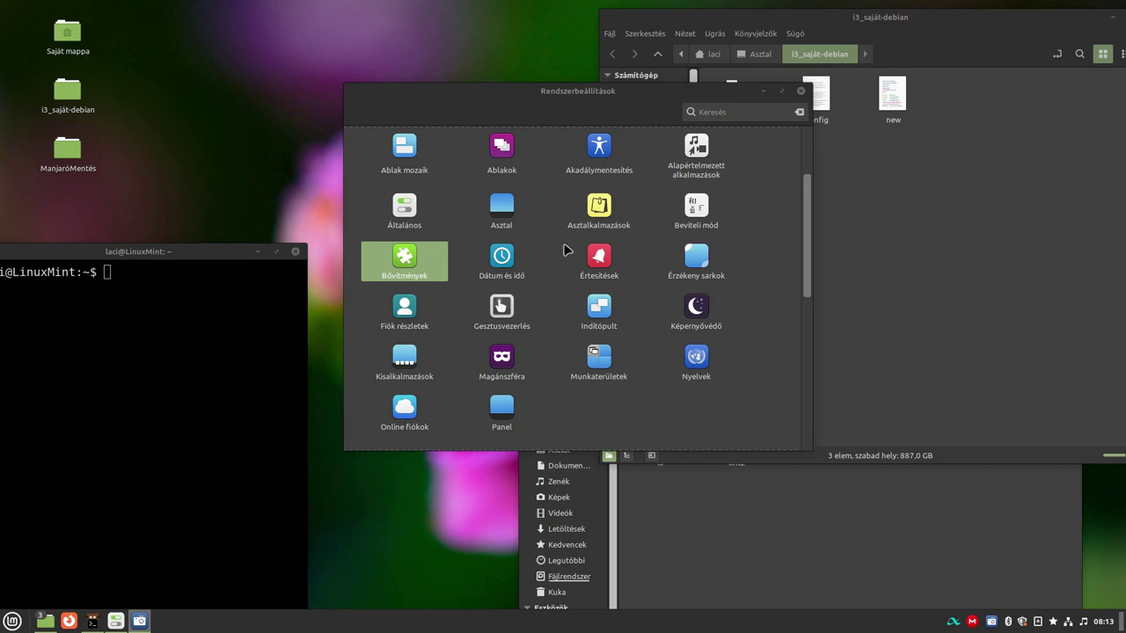
# Open the Bővítmények settings, look over the downloadable extensions, and return to the installed ones
pyautogui.click(413, 261)
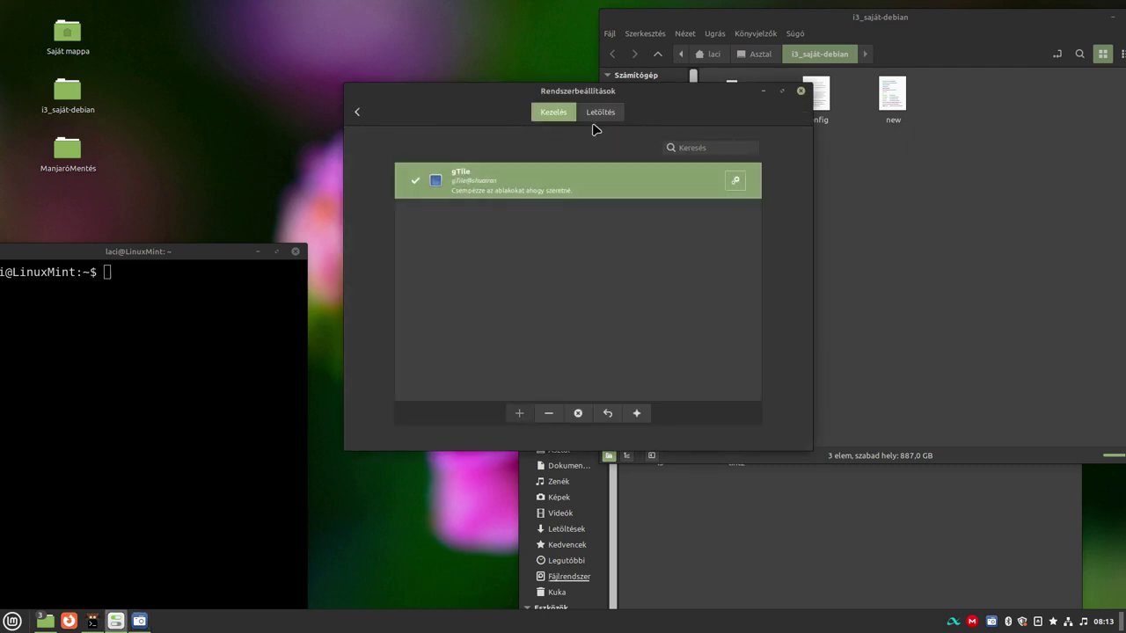
pyautogui.click(601, 112)
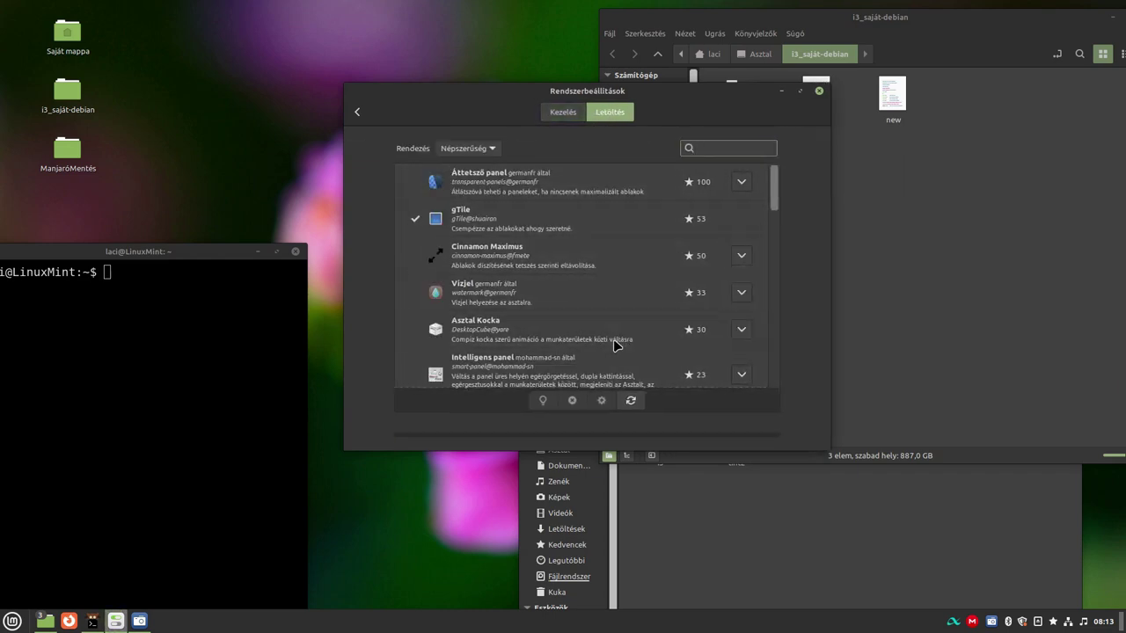
pyautogui.click(550, 115)
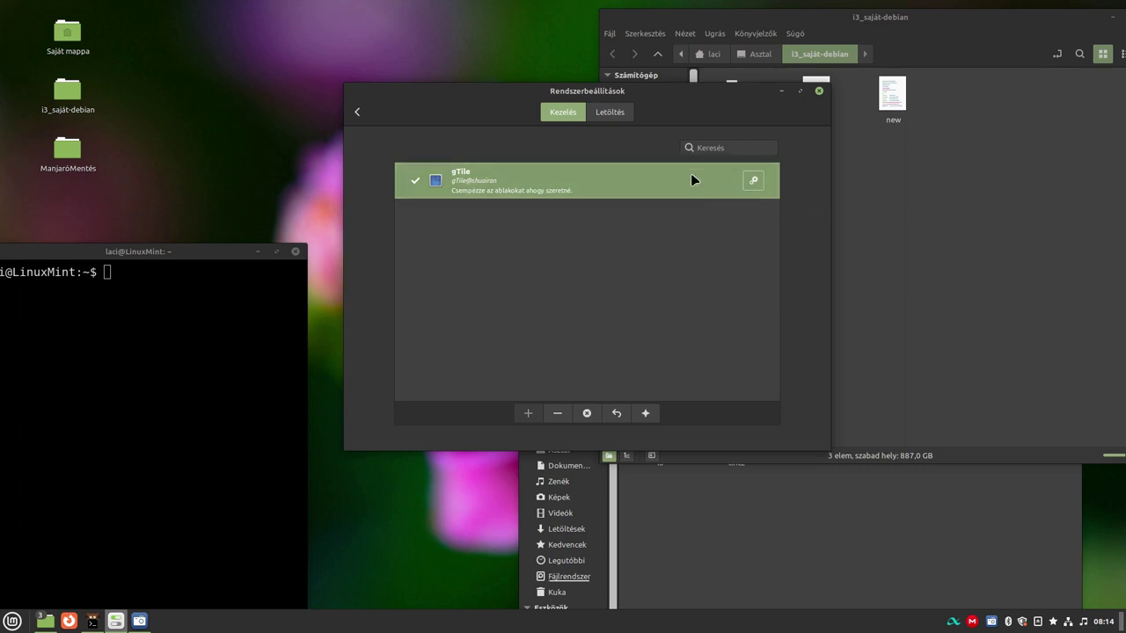
# Review gTile's hotkey, behaviour and layout settings, and close its configuration window
pyautogui.click(750, 180)
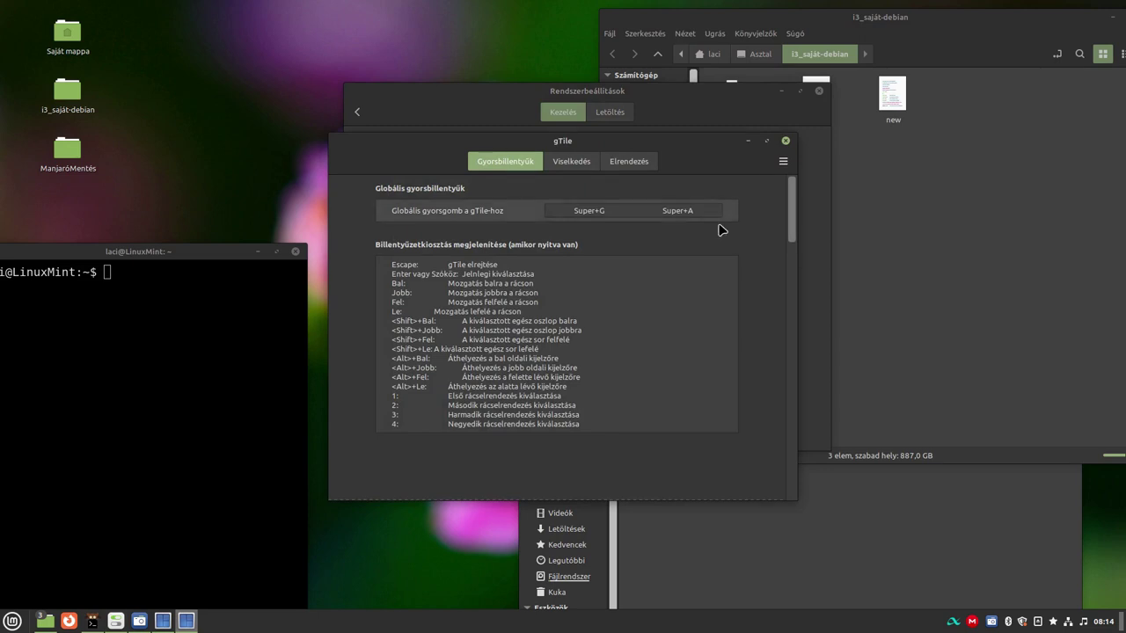
pyautogui.click(559, 167)
pyautogui.click(628, 167)
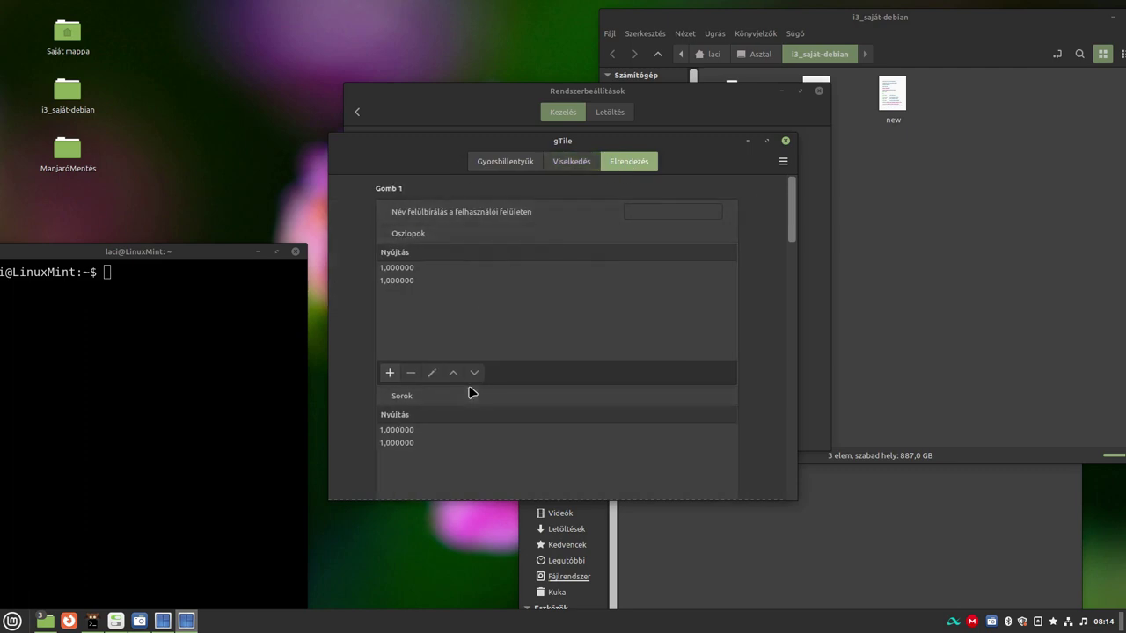
pyautogui.click(476, 170)
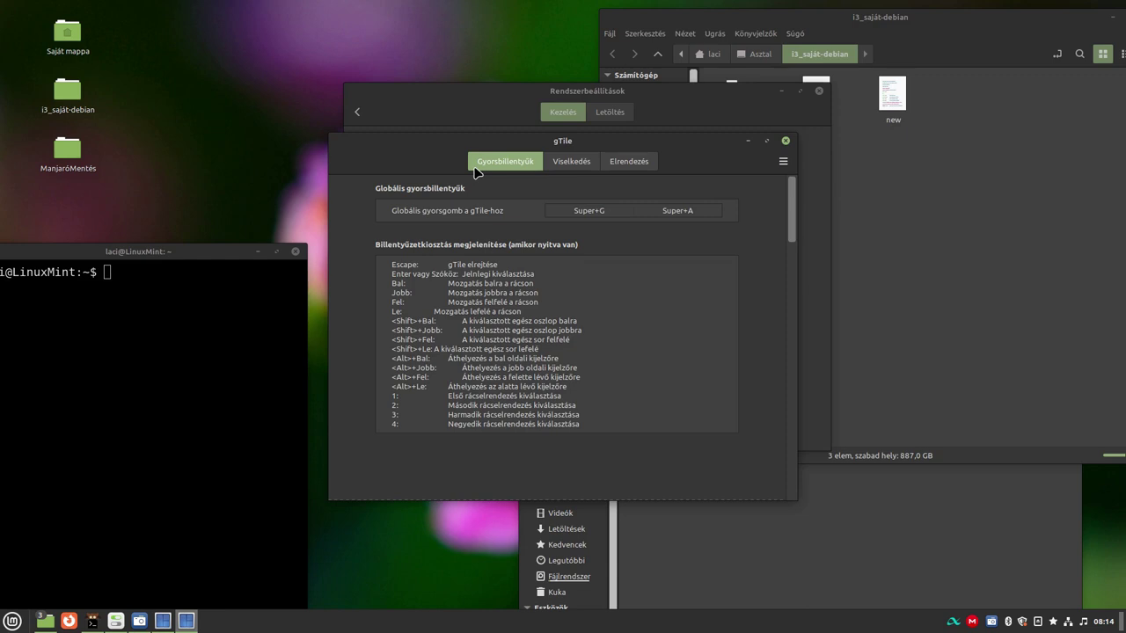
pyautogui.click(669, 212)
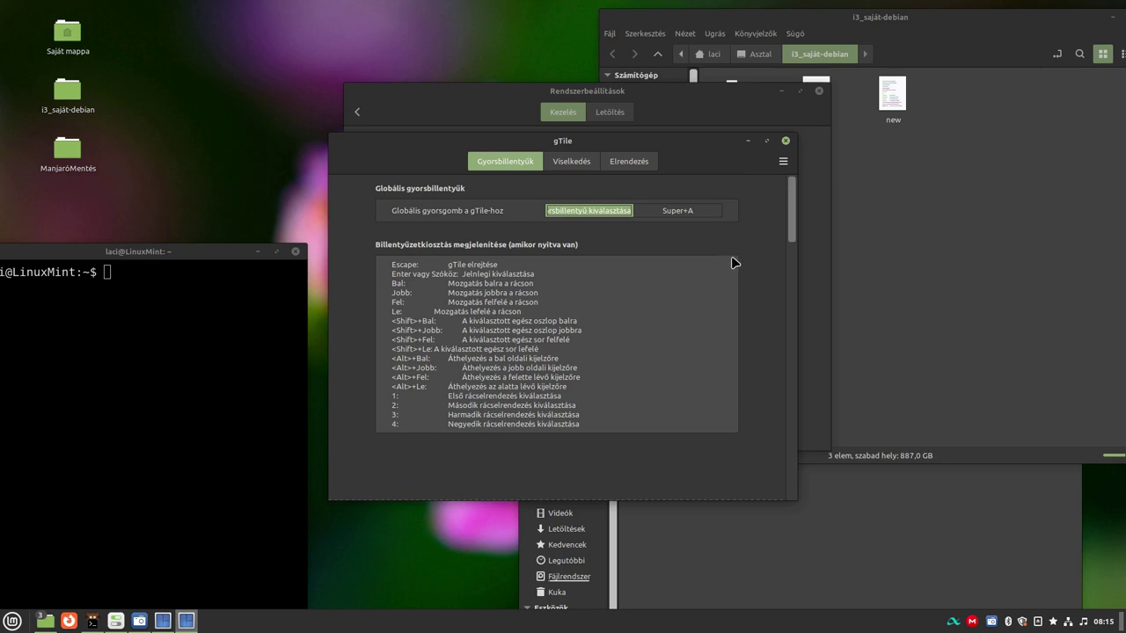
pyautogui.click(786, 142)
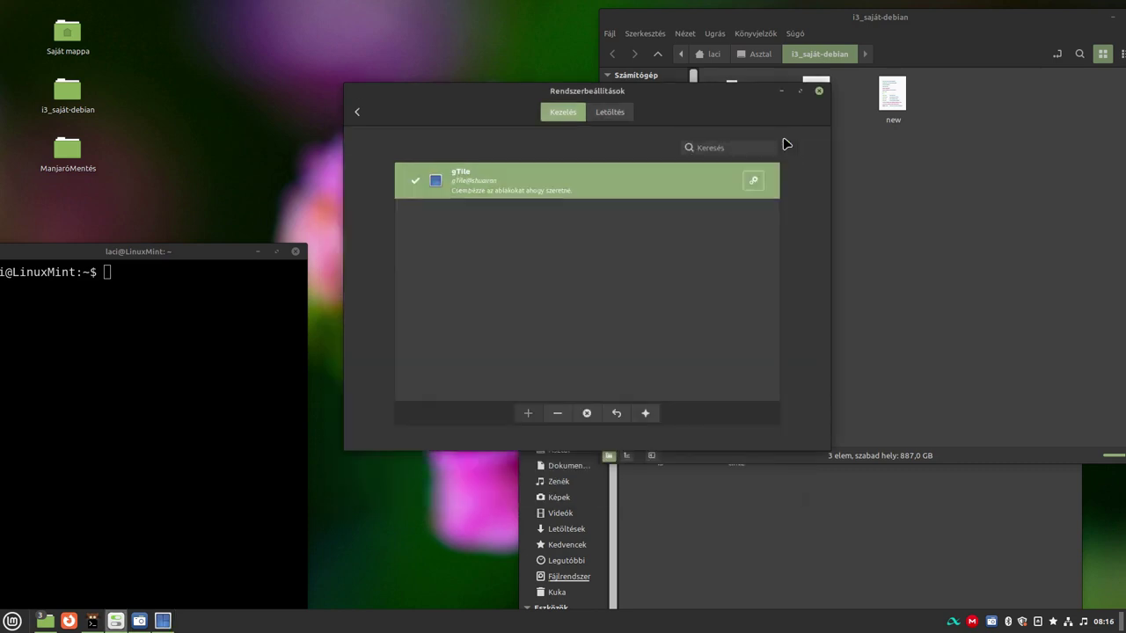
# Open the gTile grid for the settings window, try the 6x6 and 2x2 layouts, and switch to 3x2
pyautogui.press('super+Return')
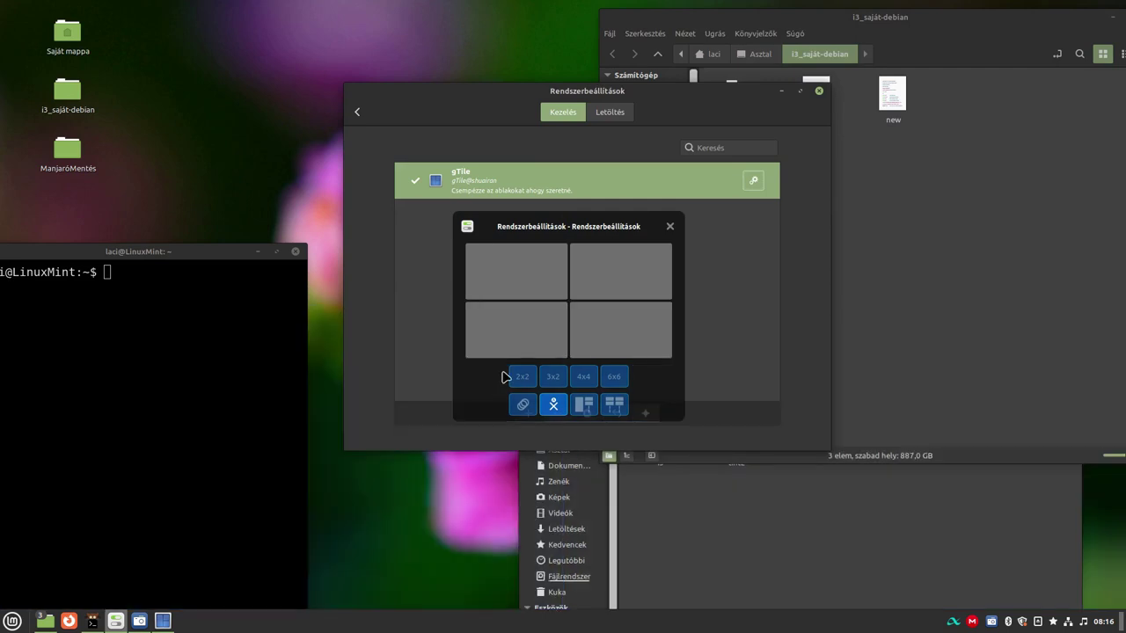
pyautogui.click(605, 375)
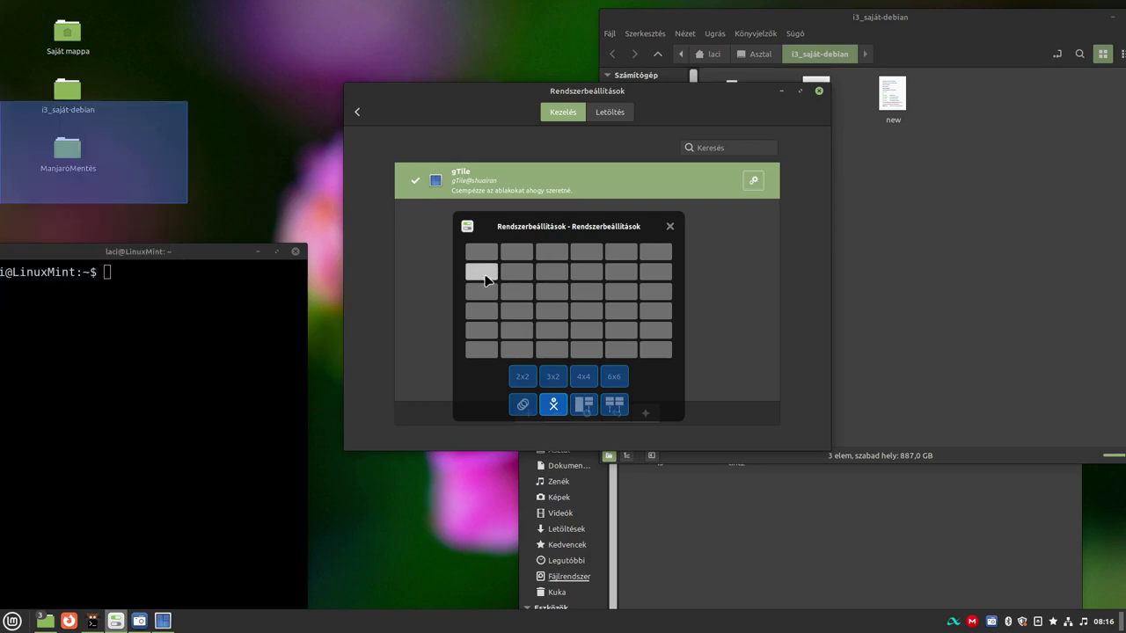
pyautogui.click(524, 376)
pyautogui.click(550, 378)
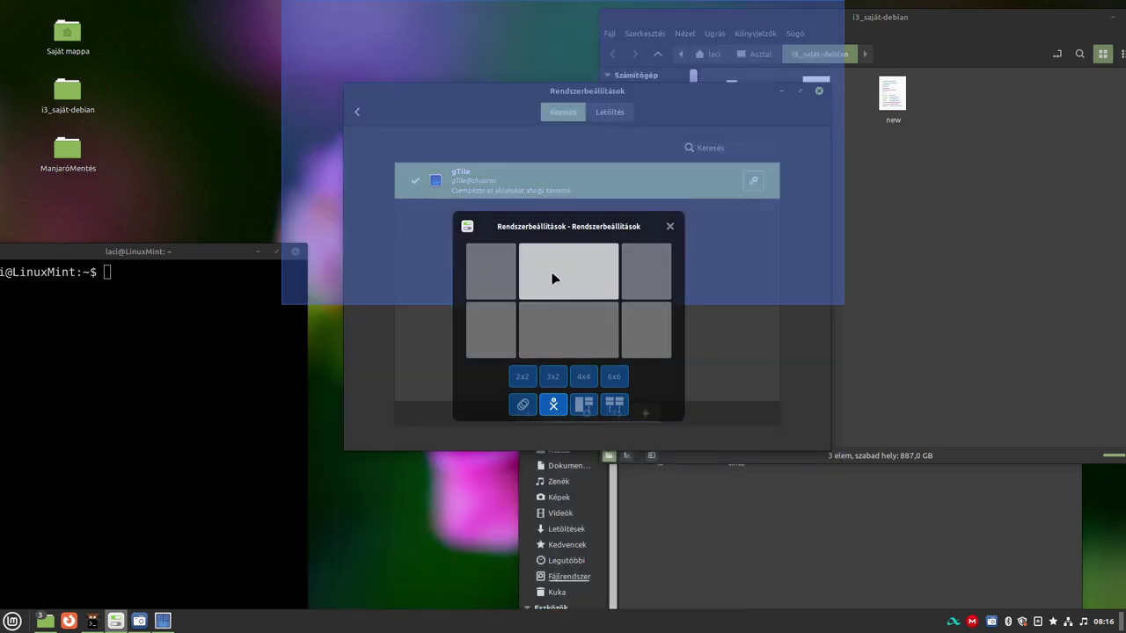
# Use the 3x2 gTile grid to place the settings window in the upper middle cell and the i3_saját-debian file window in the lower middle cell
pyautogui.click(552, 278)
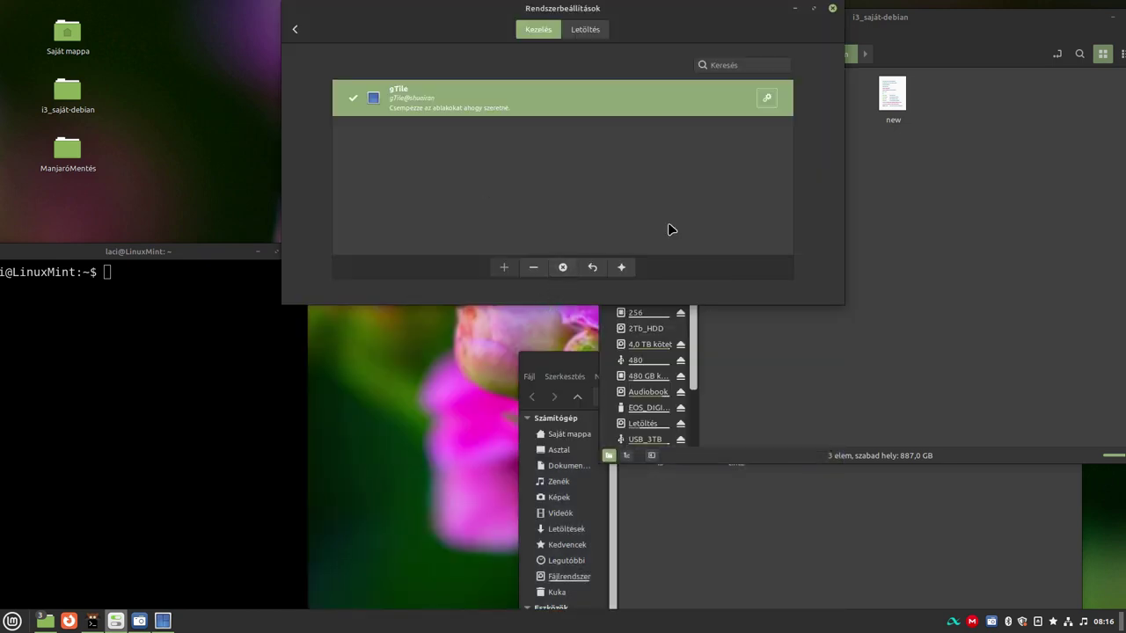
pyautogui.press('super+Return')
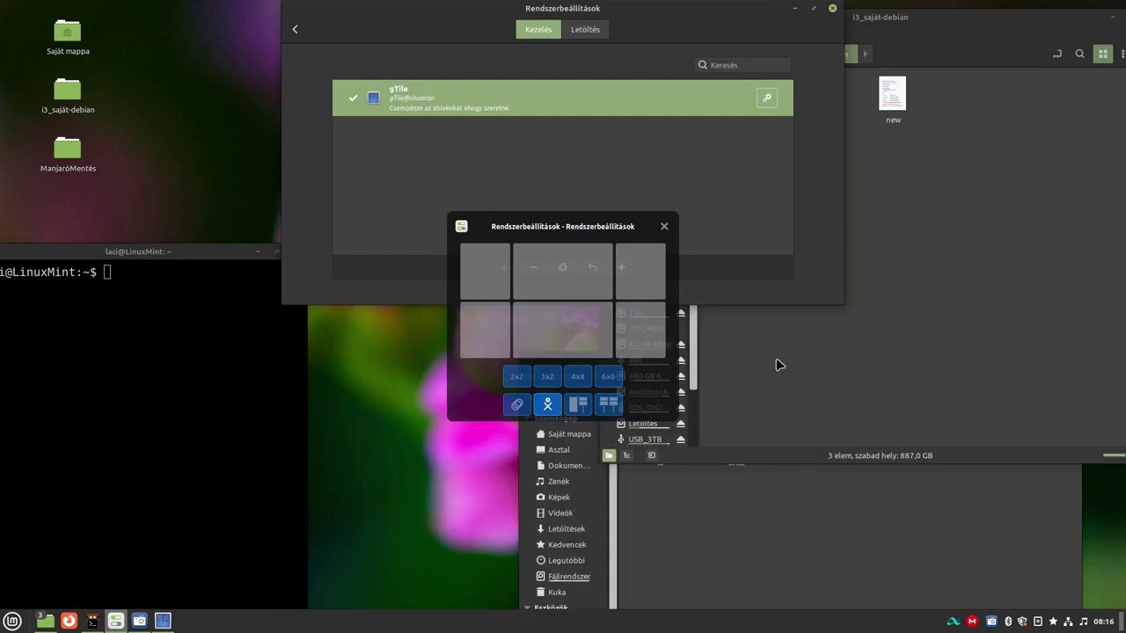
pyautogui.click(776, 358)
pyautogui.click(549, 341)
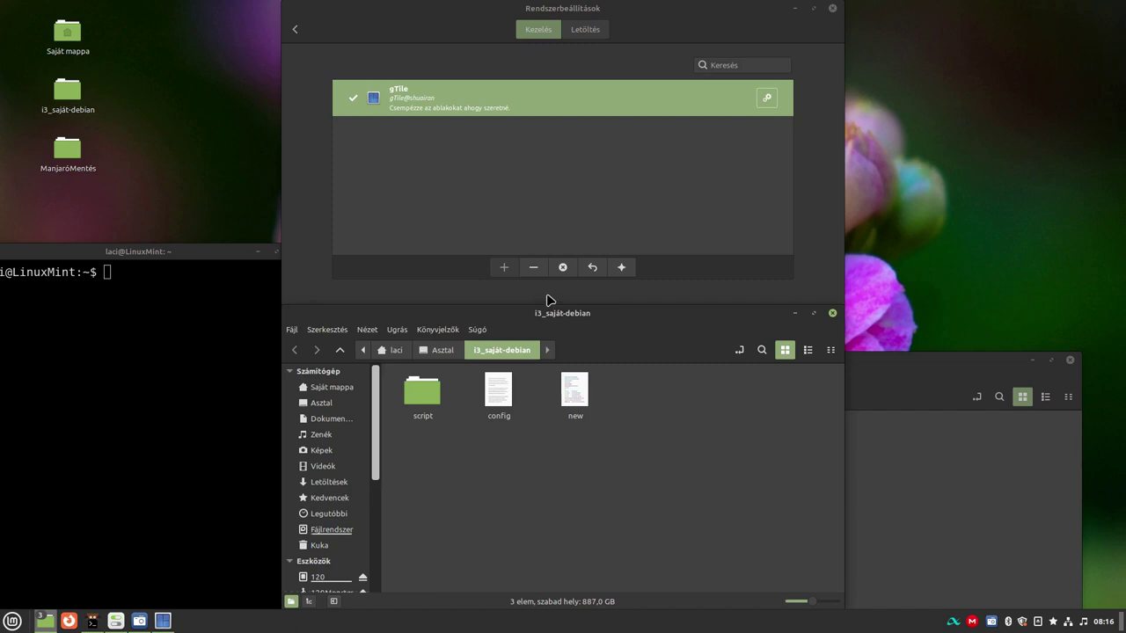
# Auto-tile the open windows with gTile into two lists, and apply the main tile and list layout from the ManjaróMentés window
pyautogui.press('super+Return')
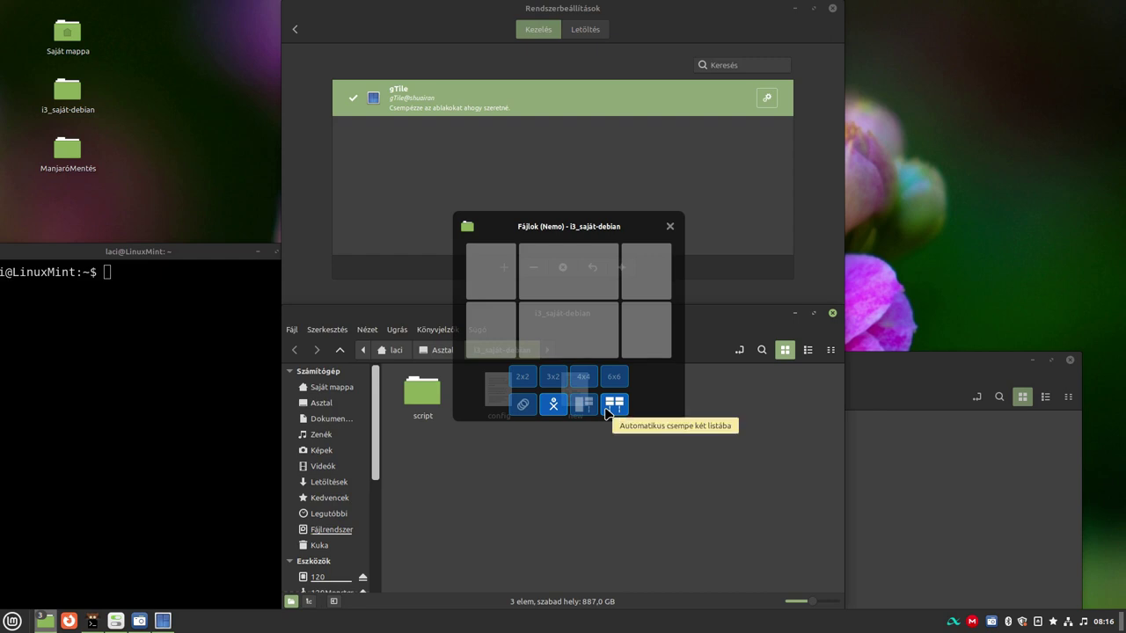
pyautogui.click(605, 411)
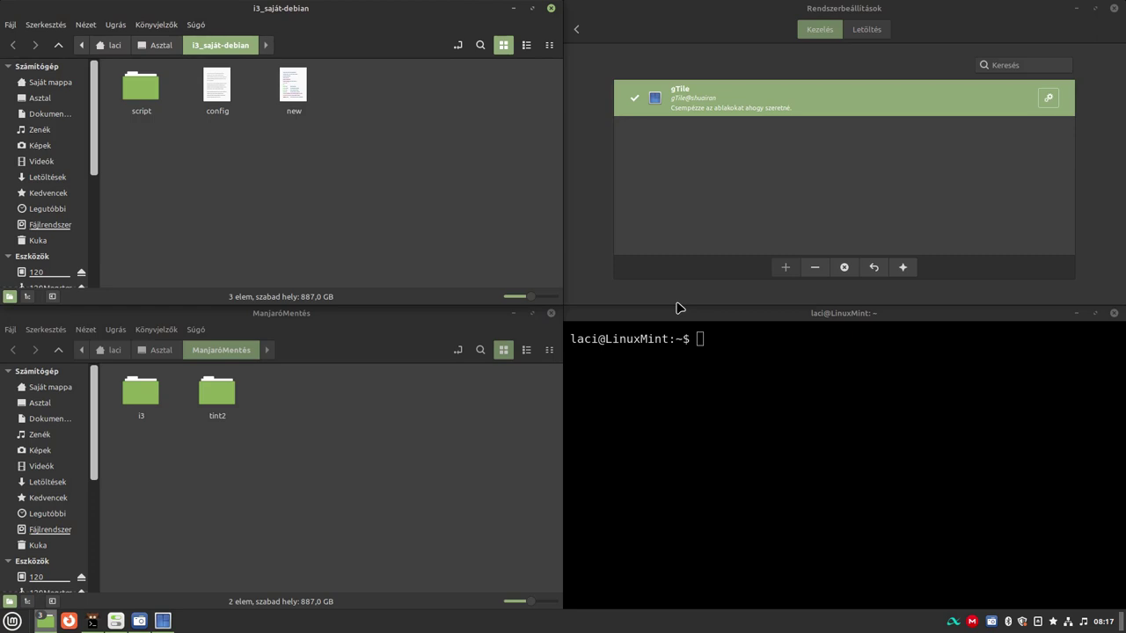
pyautogui.press('super+Return')
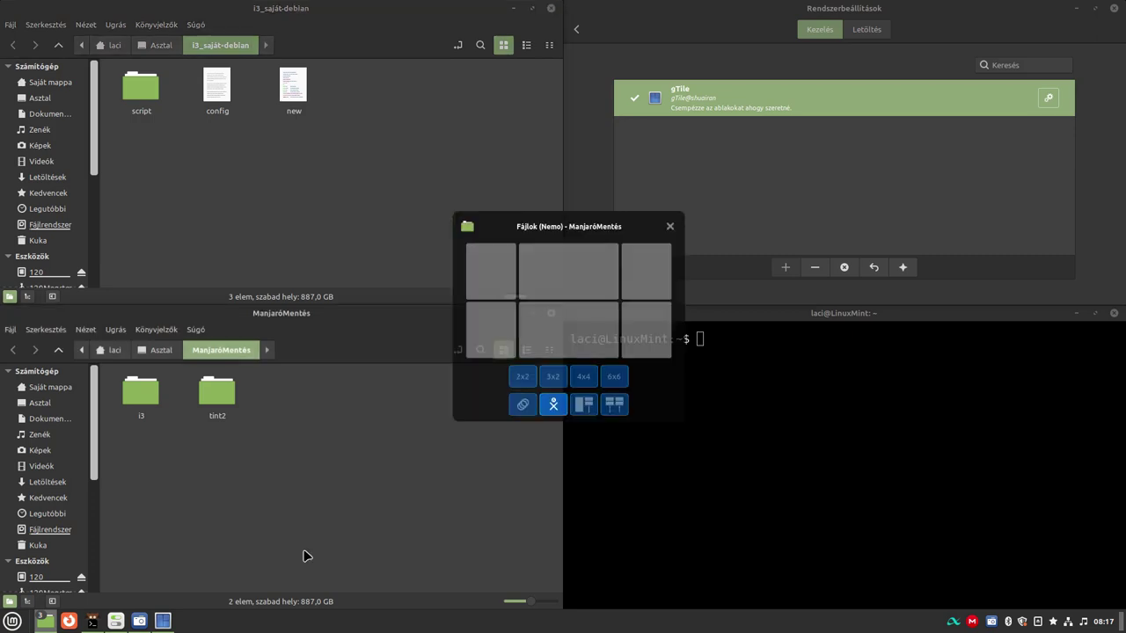
pyautogui.click(584, 405)
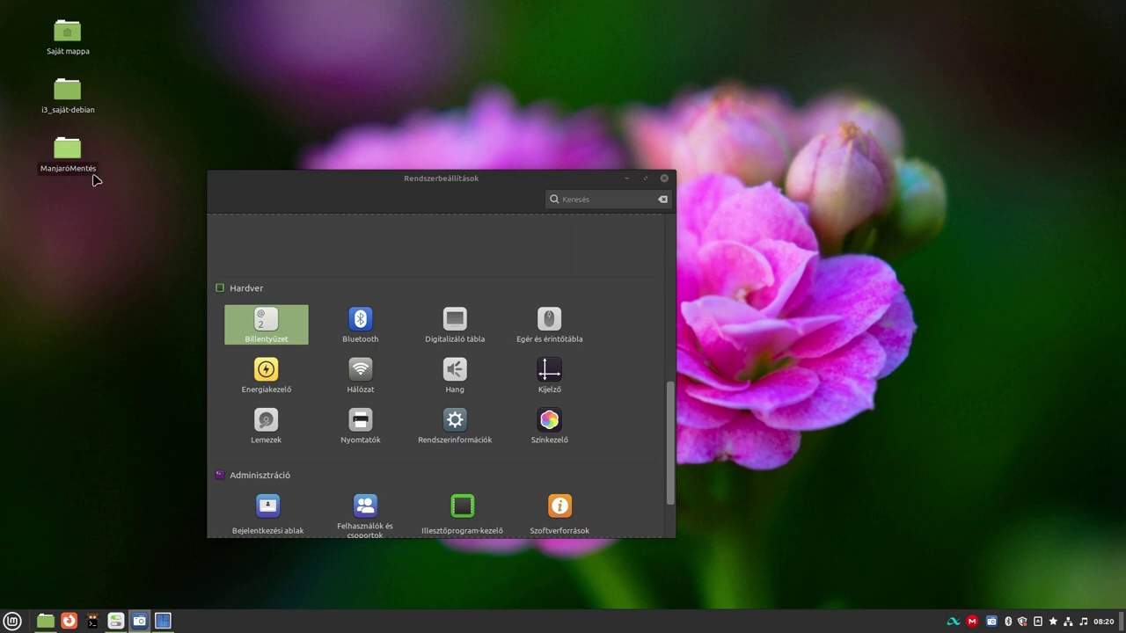
# Open the Billentyűzet settings, look through the Kiosztások and Gépelés pages, and return to Gyorsbillentyűk
pyautogui.click(243, 331)
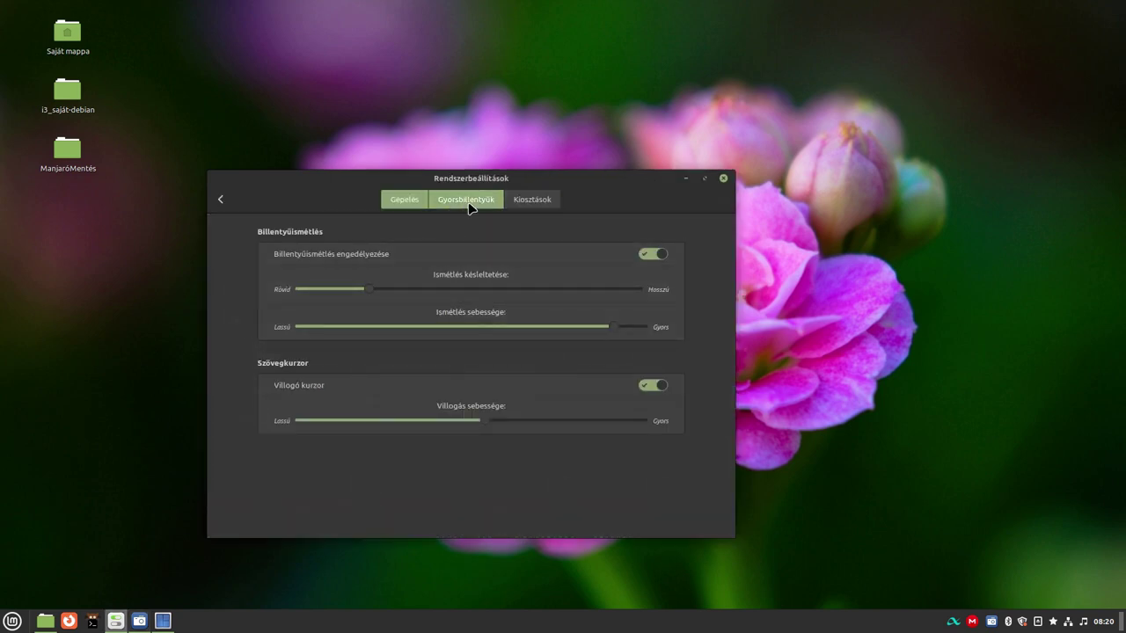
pyautogui.click(468, 205)
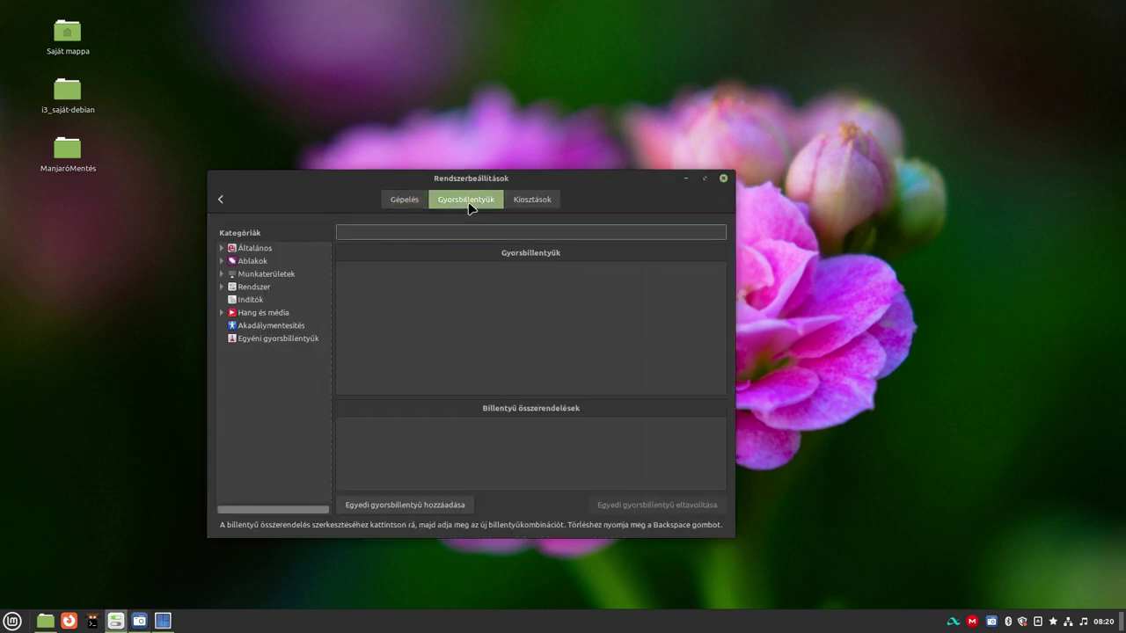
pyautogui.click(533, 204)
pyautogui.click(402, 201)
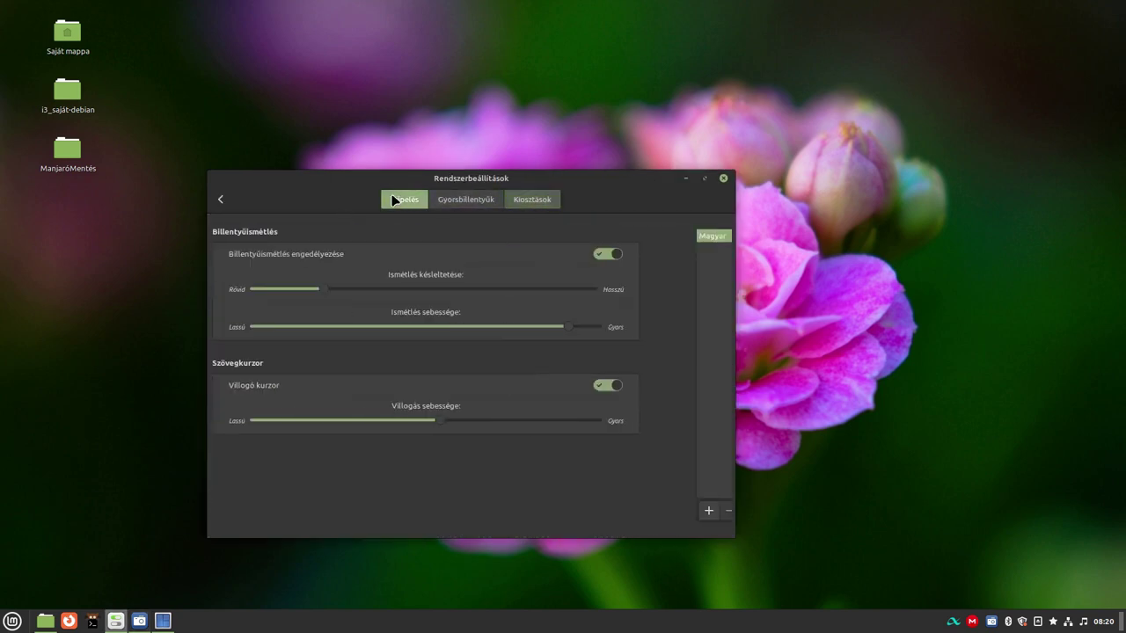
pyautogui.click(473, 201)
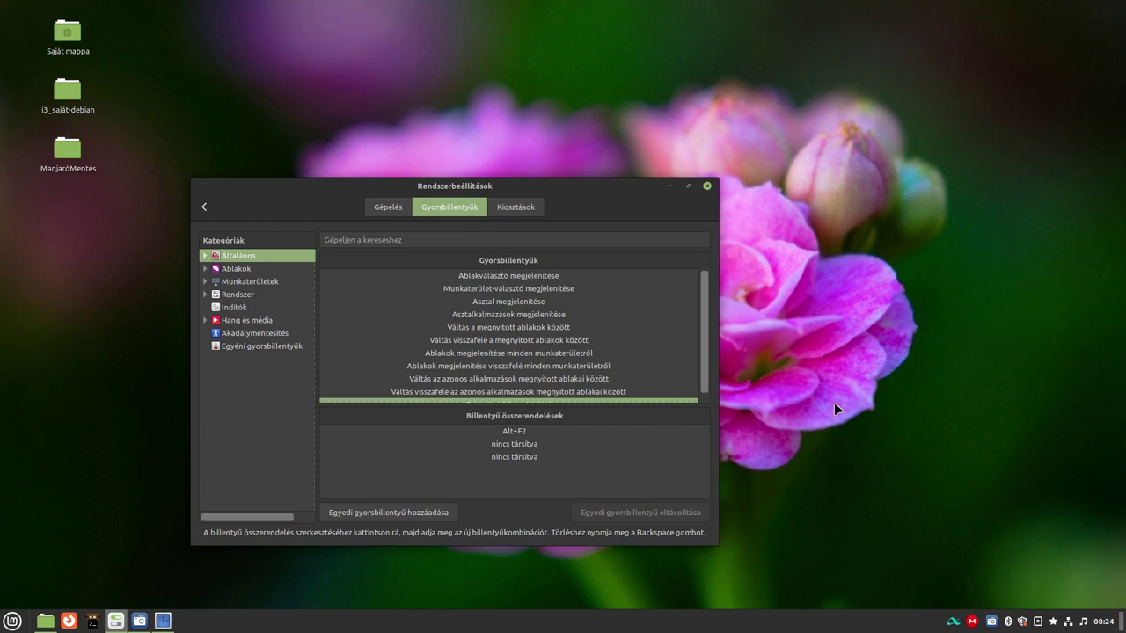
# Assign Ctrl+Super+1 to switching to workspace 1 in the Navigáció shortcuts under Munkaterületek
pyautogui.click(205, 281)
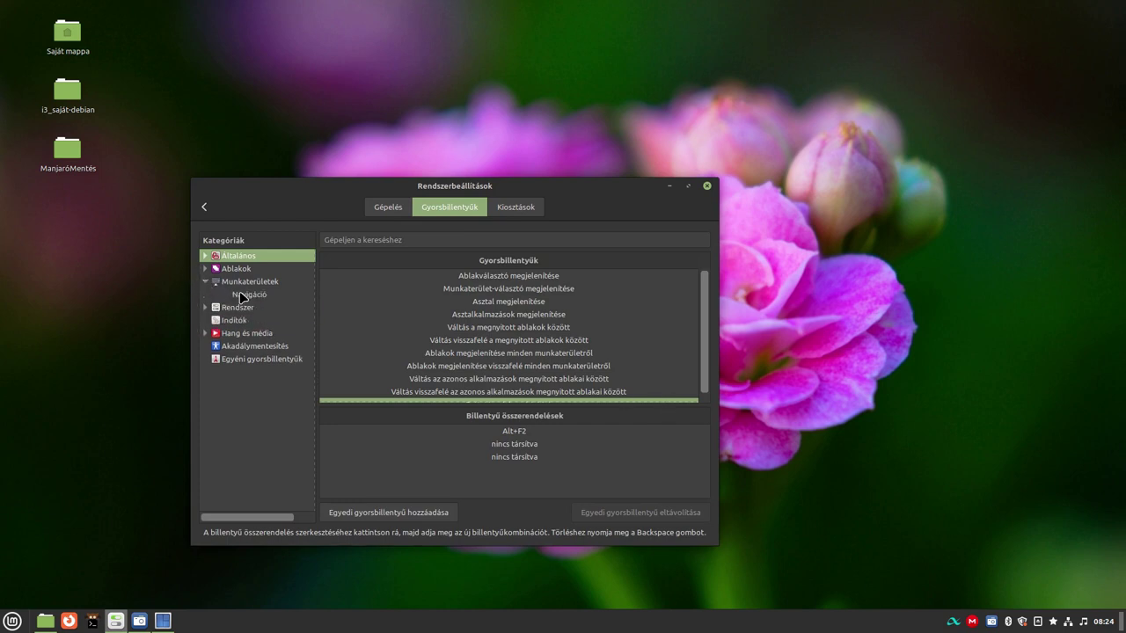
pyautogui.click(239, 294)
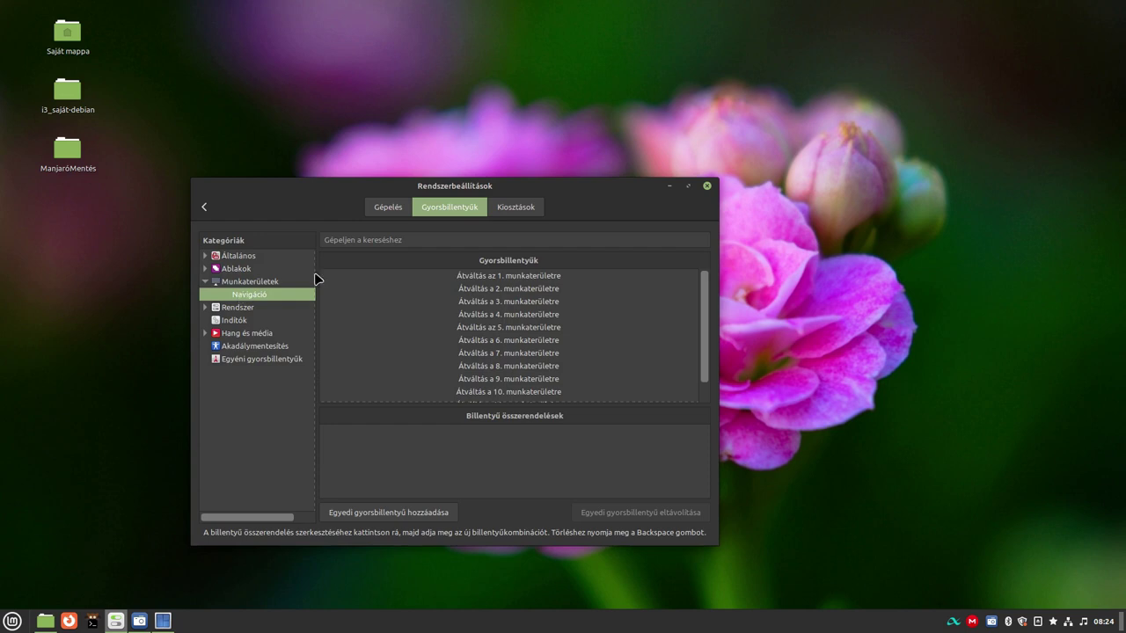
pyautogui.click(506, 276)
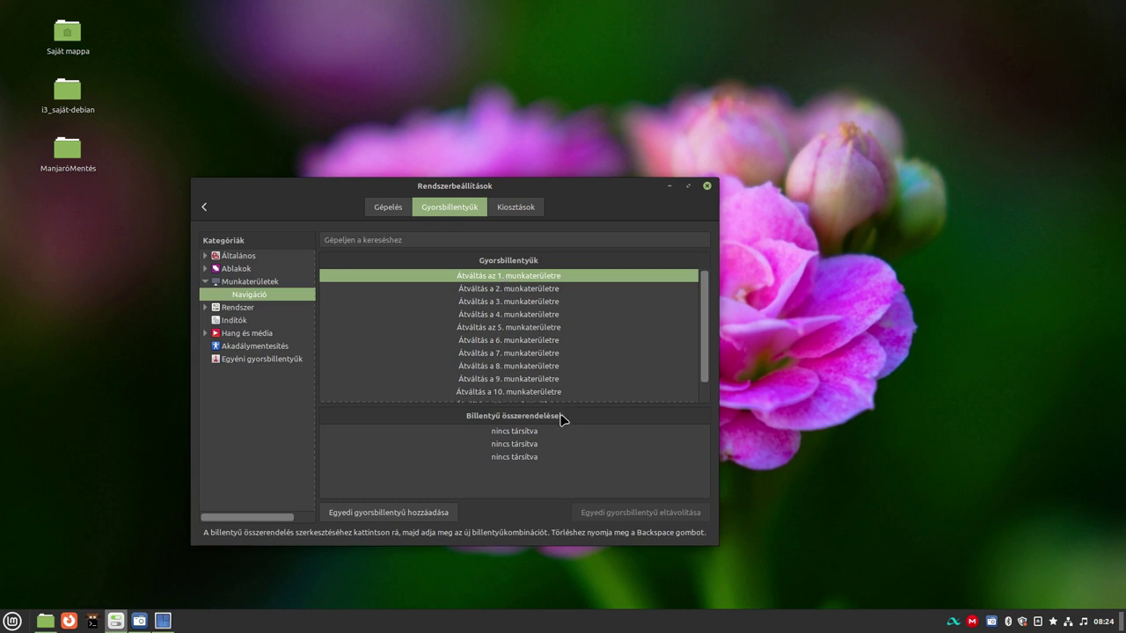
pyautogui.click(518, 435)
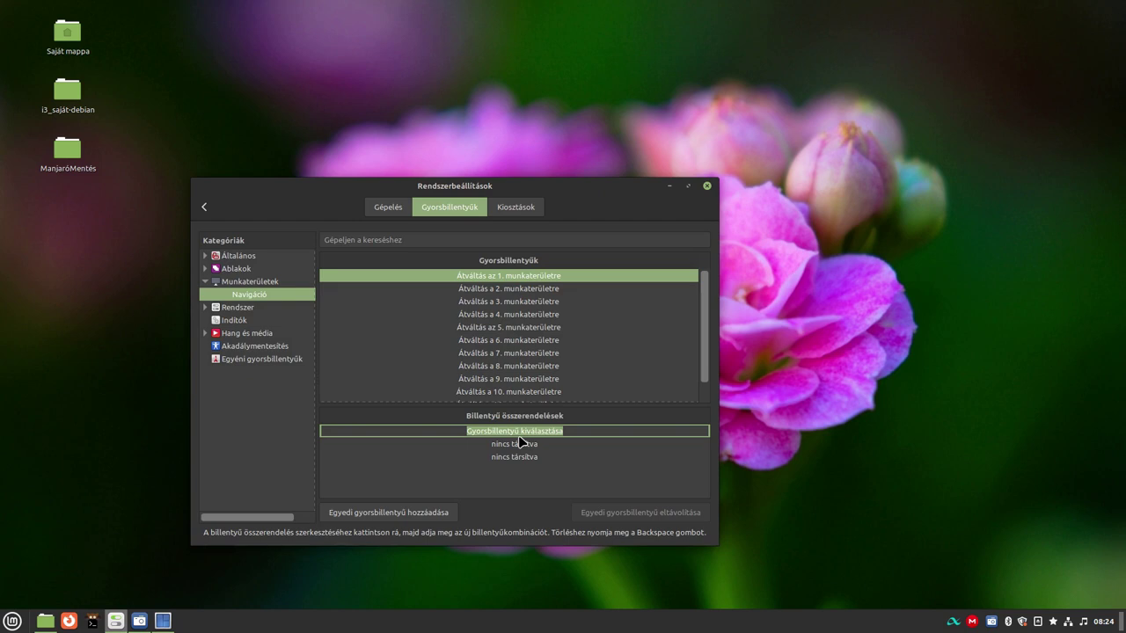
pyautogui.press('ctrl+super+1')
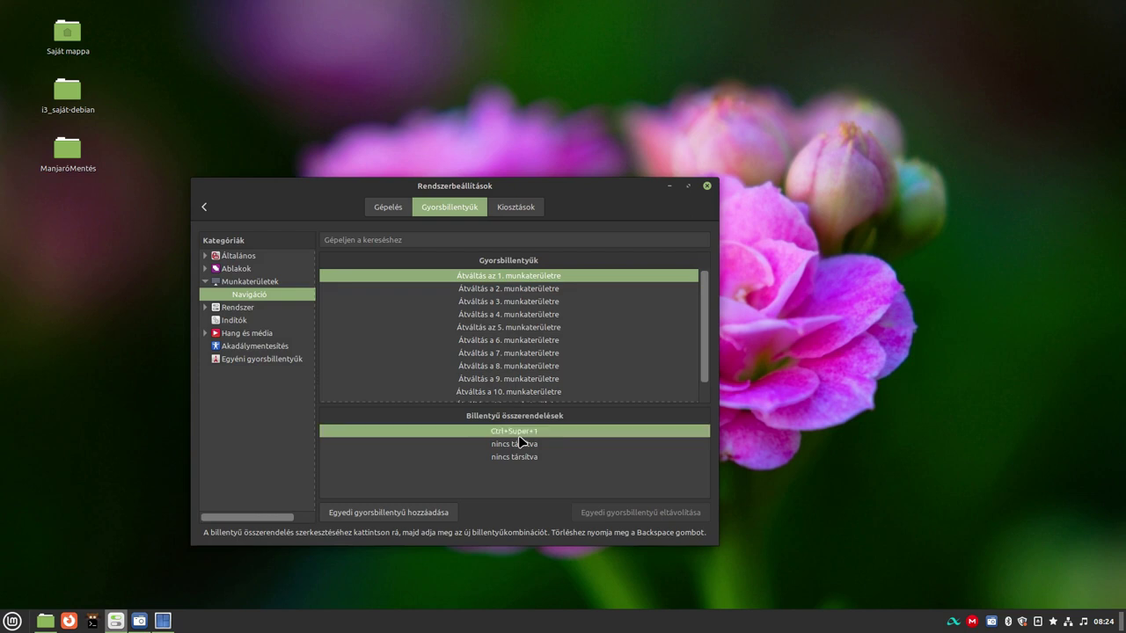
pyautogui.click(518, 444)
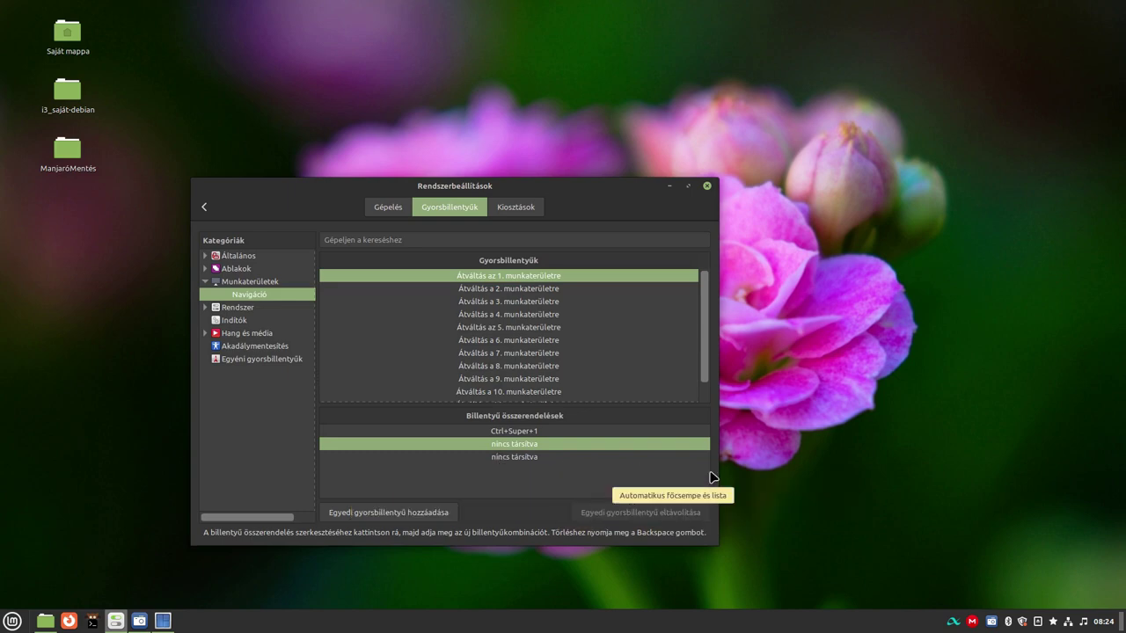
# Assign Ctrl+Super+2 to switching to workspace 2, taking the combination over from workspace 9
pyautogui.click(535, 287)
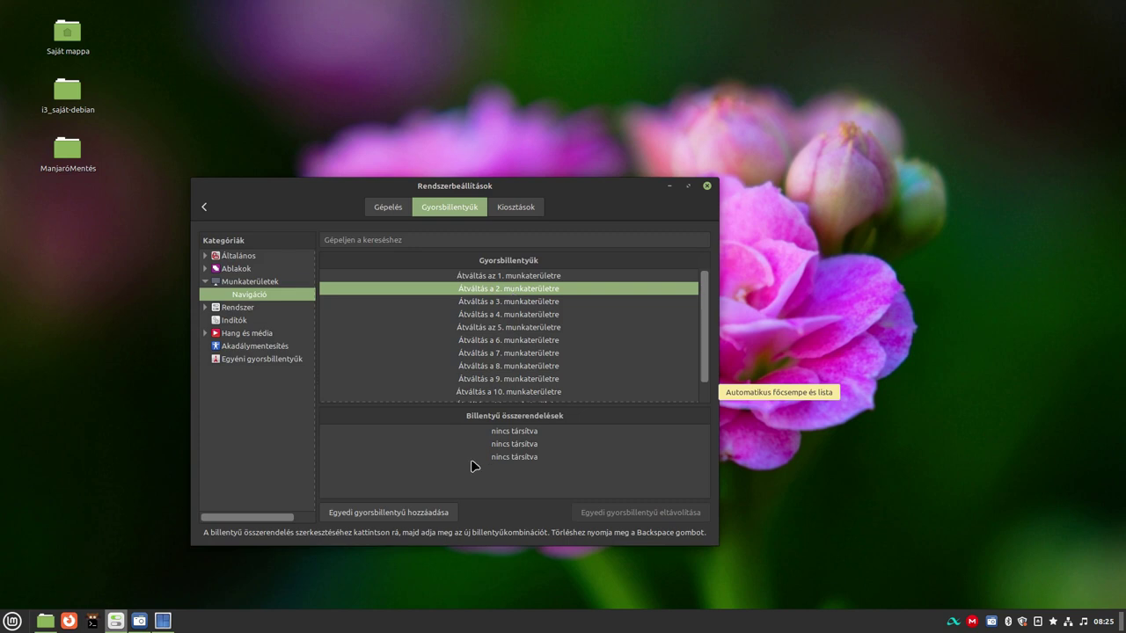
pyautogui.click(533, 431)
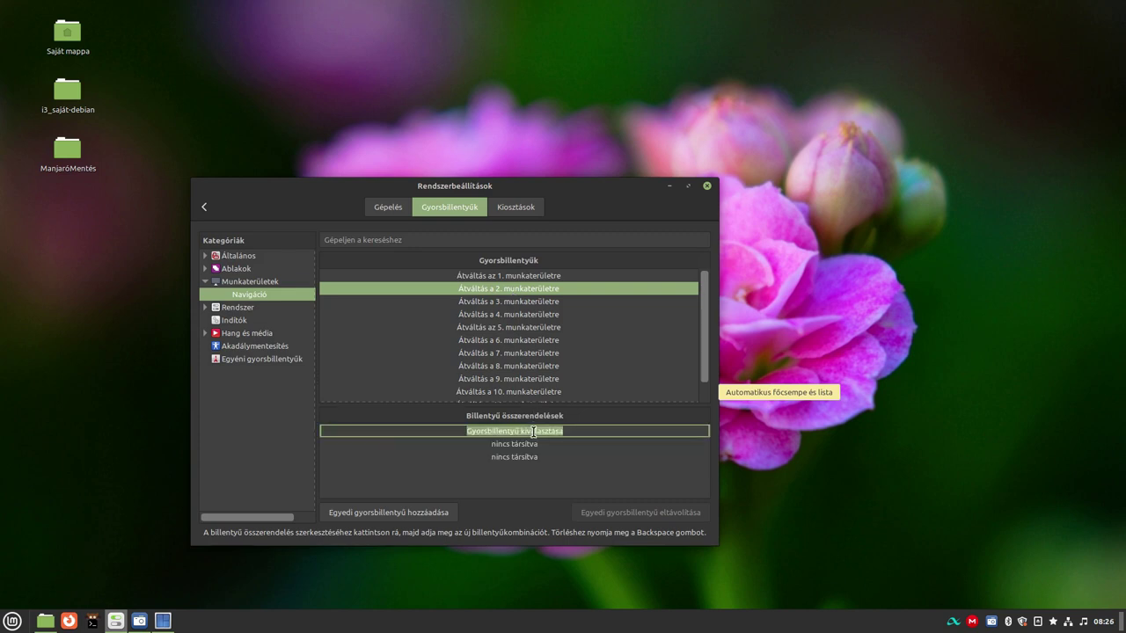
pyautogui.press('ctrl+super+2')
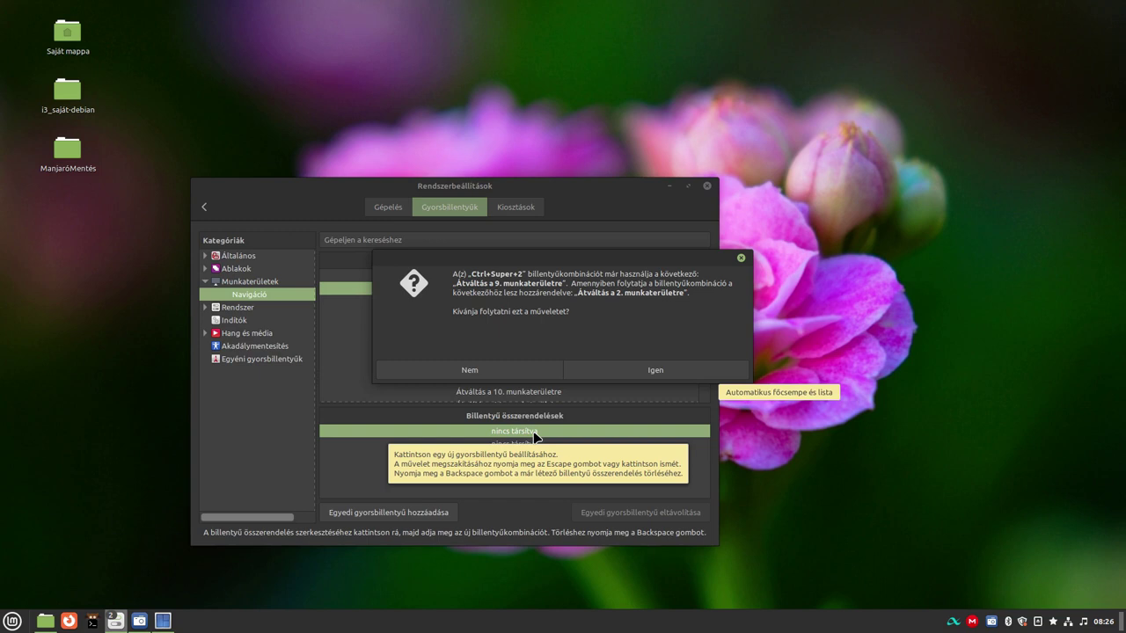
pyautogui.click(648, 371)
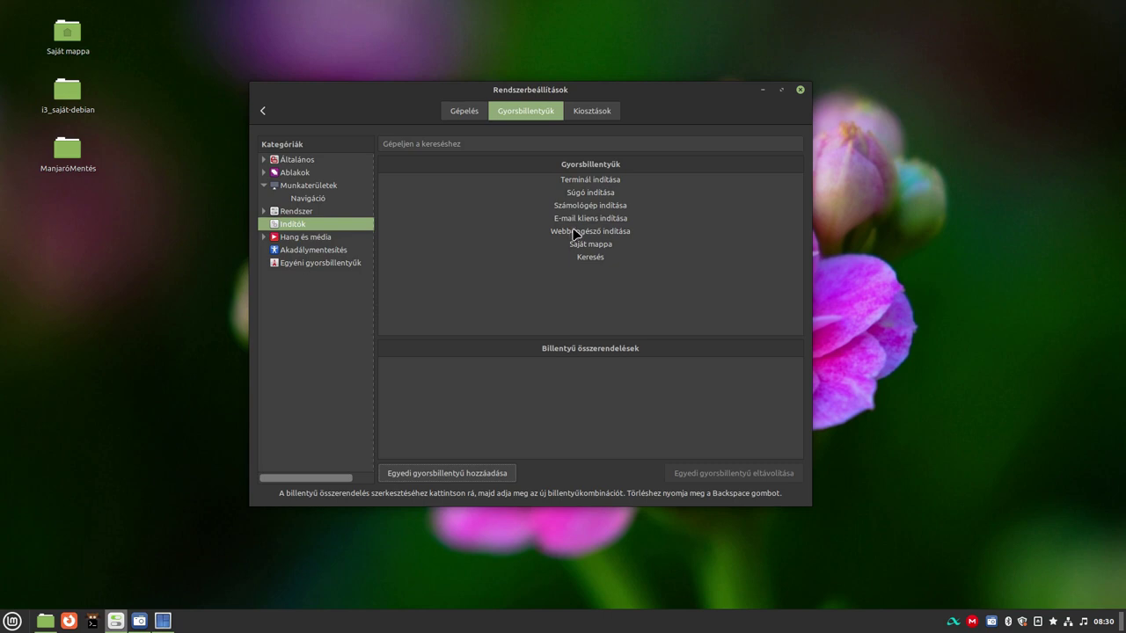
# Add a custom shortcut named SSR with the command simplescreenrecorder under Egyéni gyorsbillentyűk
pyautogui.click(273, 162)
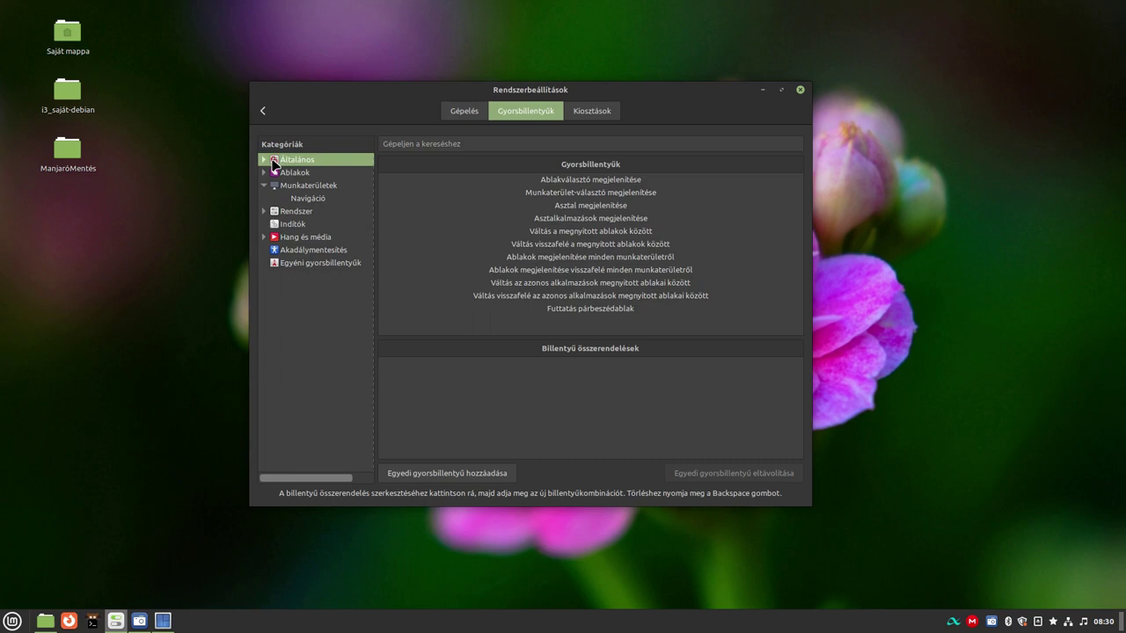
pyautogui.click(291, 266)
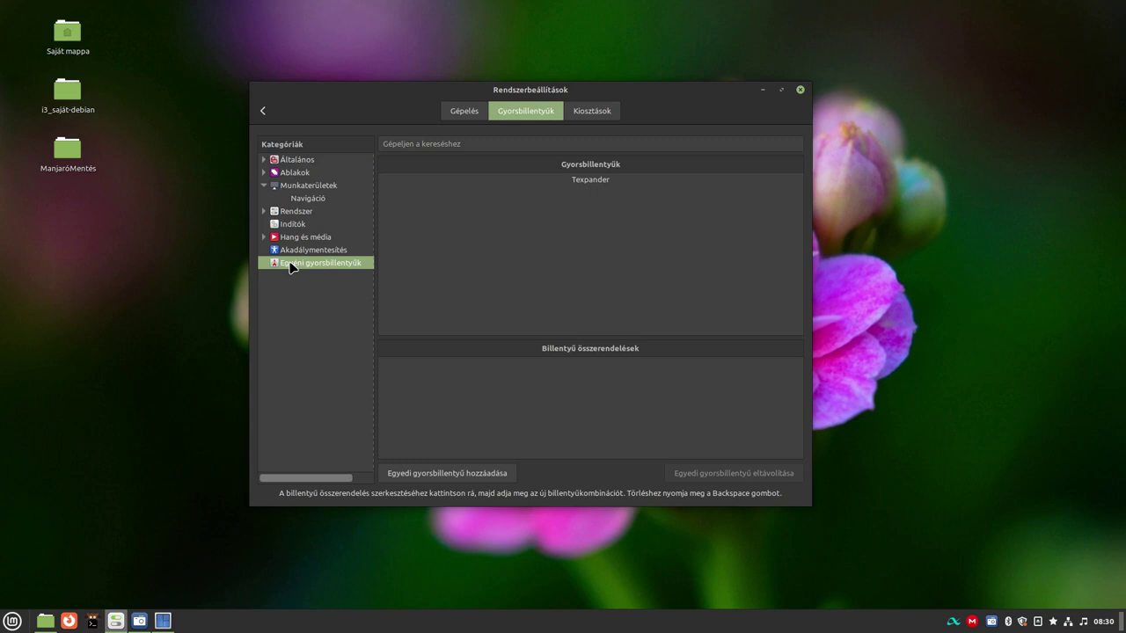
pyautogui.click(480, 475)
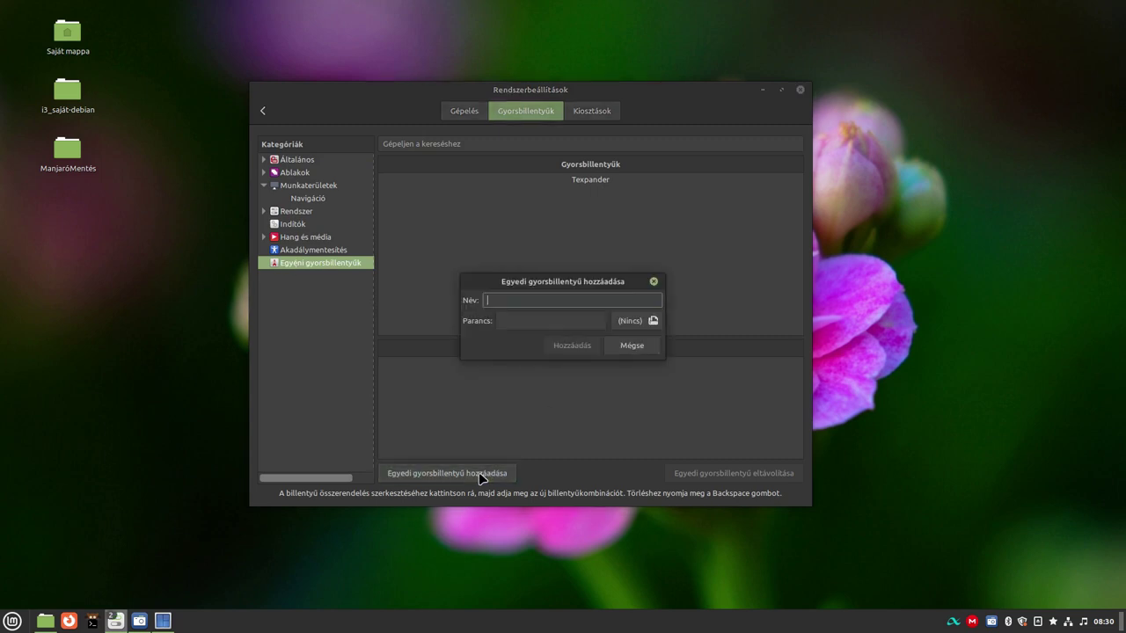
pyautogui.write('SSR')
pyautogui.click(527, 323)
pyautogui.write('simplescreenrecorder')
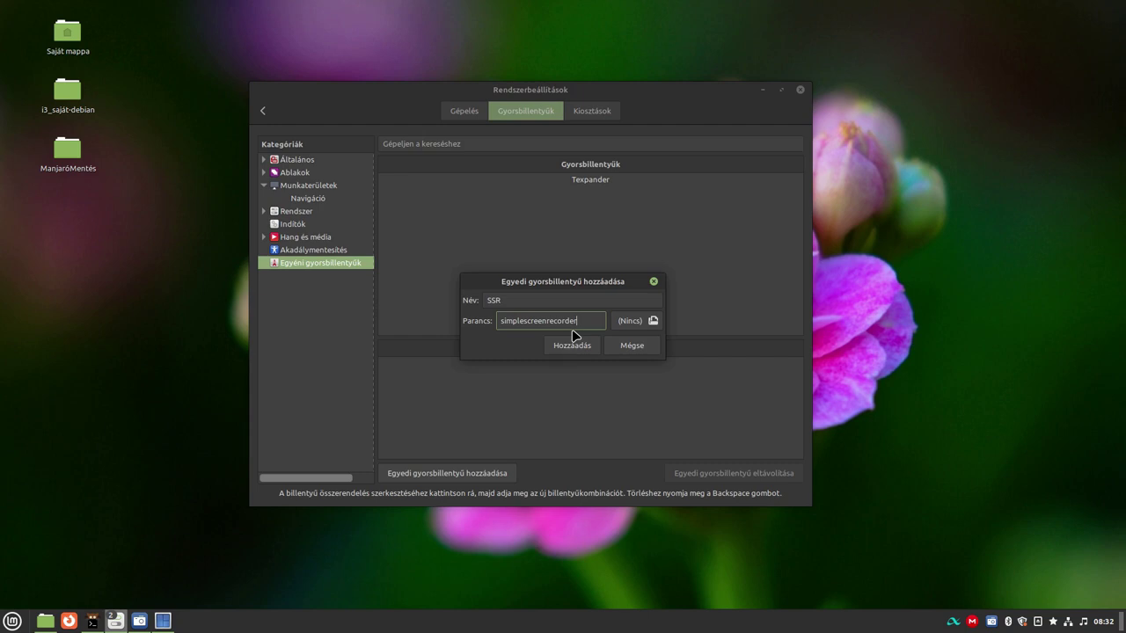
pyautogui.click(633, 321)
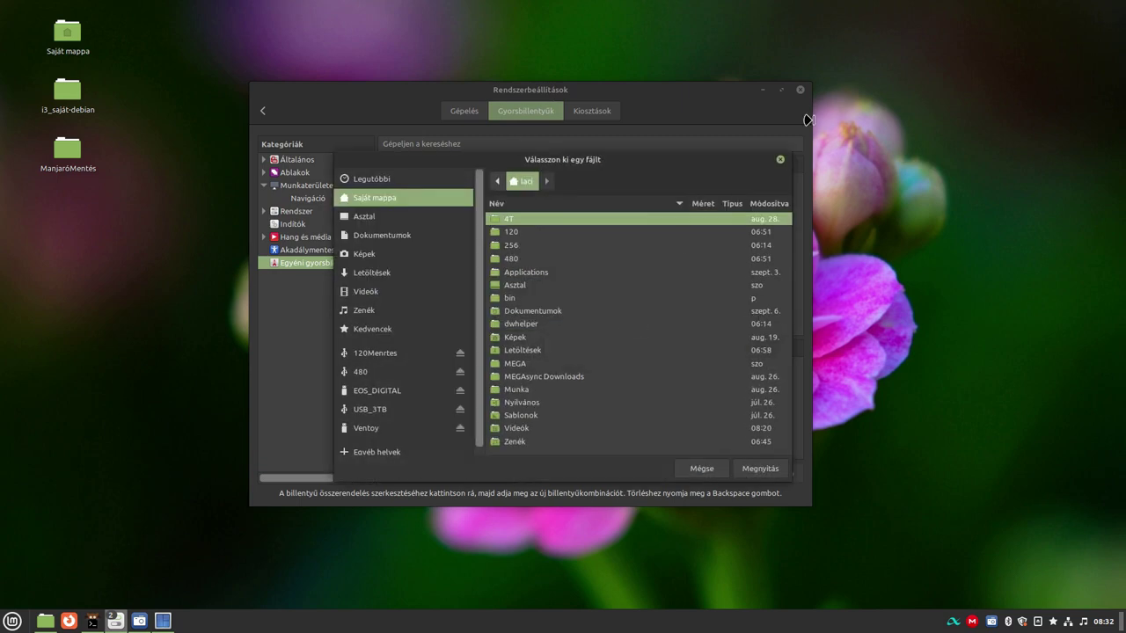
pyautogui.click(702, 468)
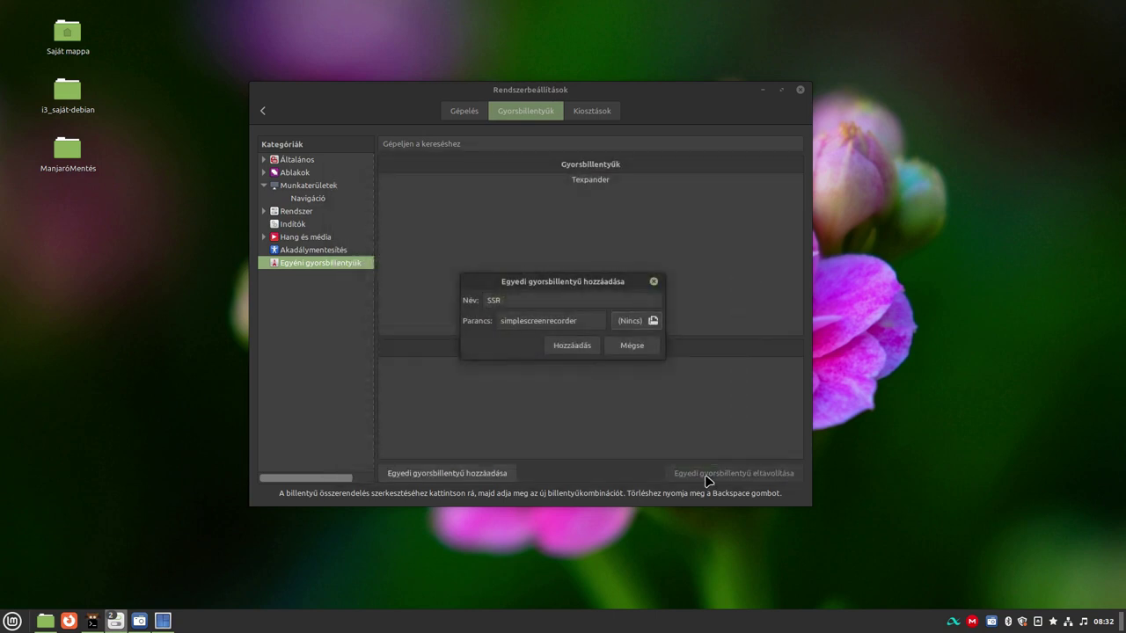
pyautogui.click(587, 348)
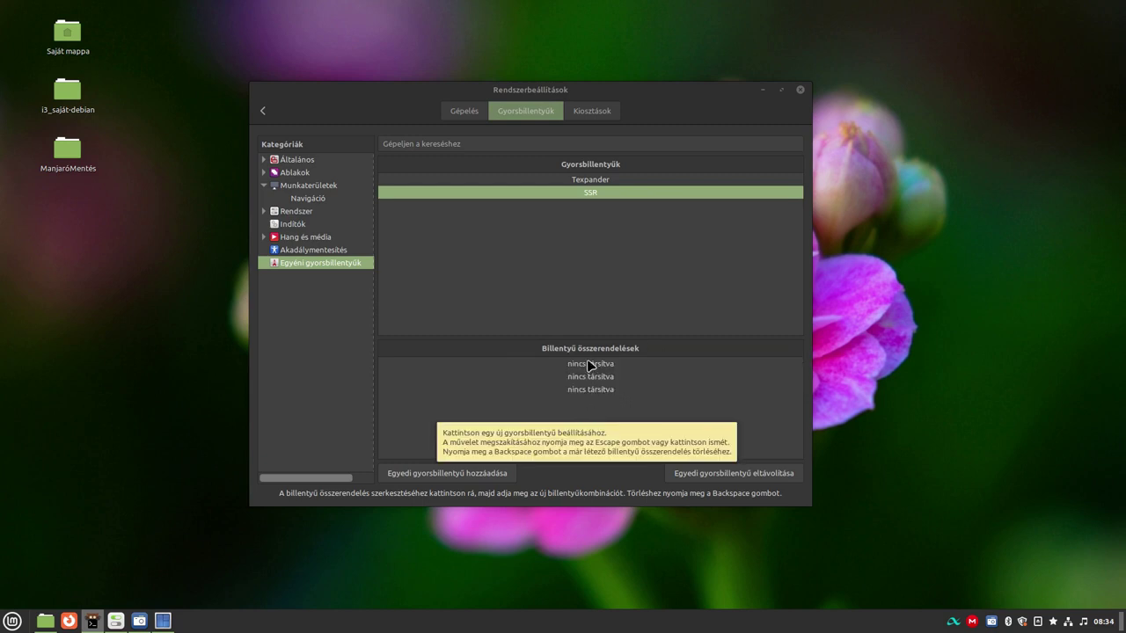
# Bind Alt+Super+S to the SSR shortcut, reassigning it from the screen reader toggle
pyautogui.click(590, 365)
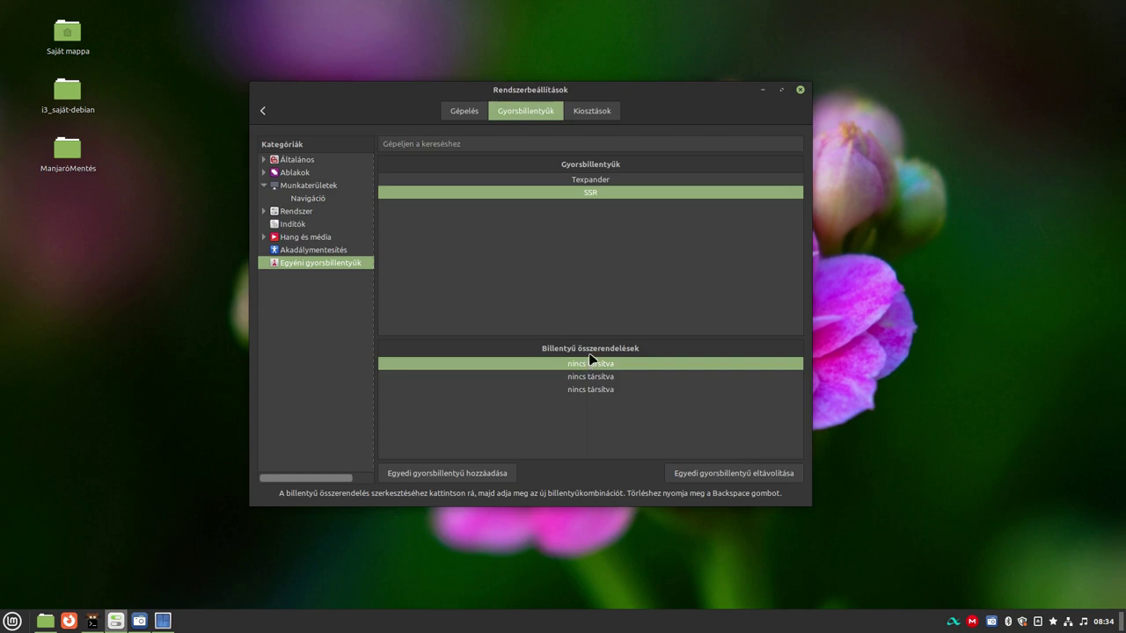
pyautogui.click(590, 361)
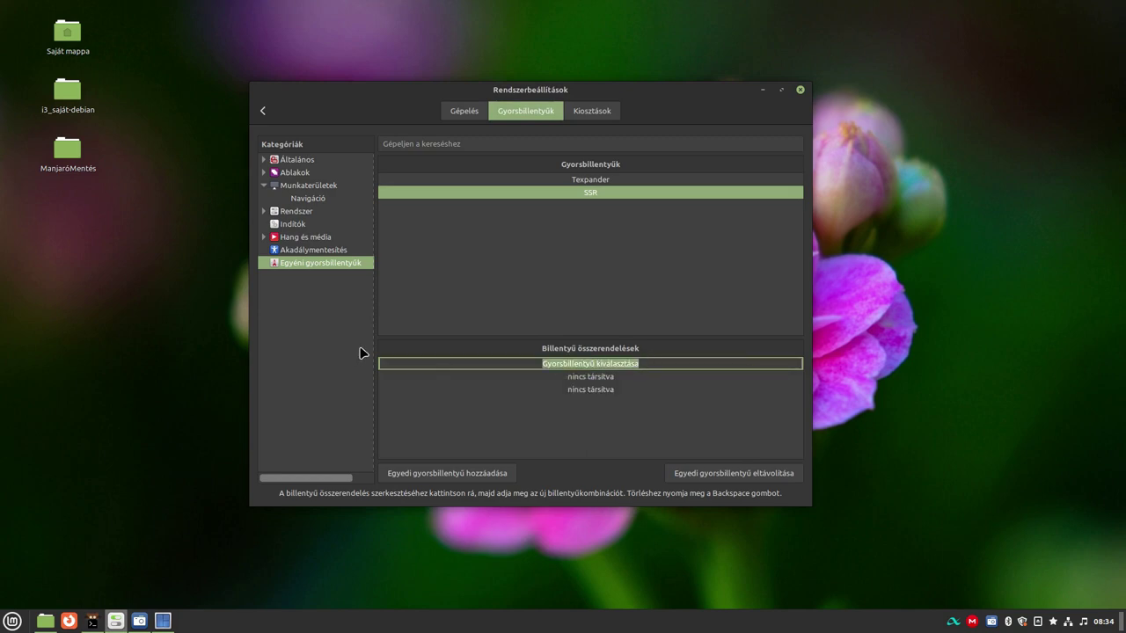
pyautogui.press('alt+super+s')
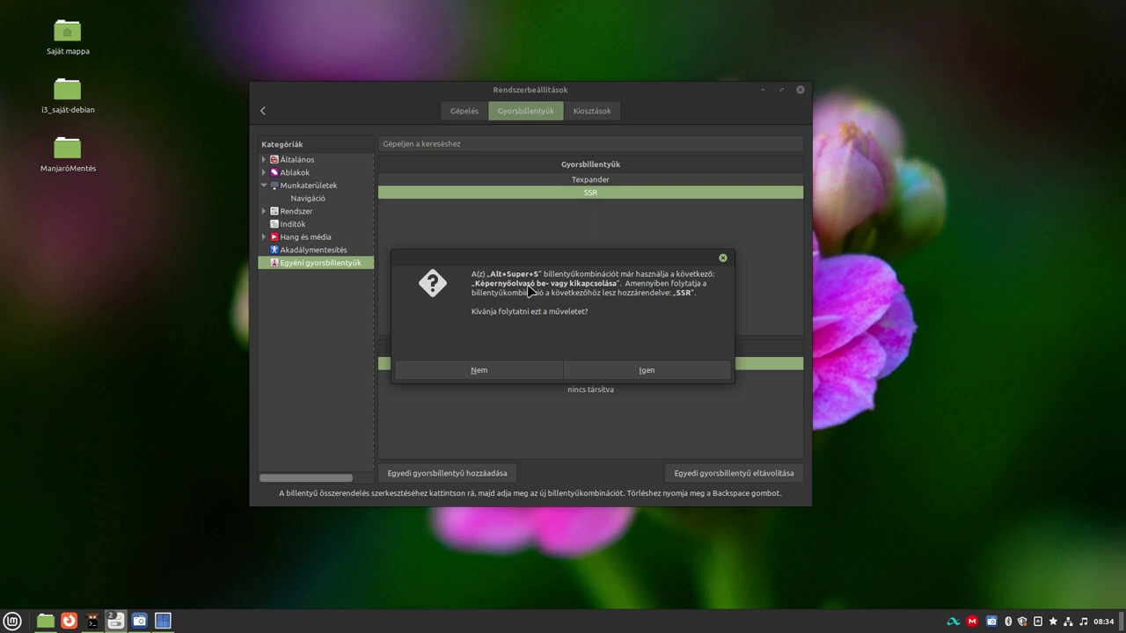
pyautogui.click(647, 376)
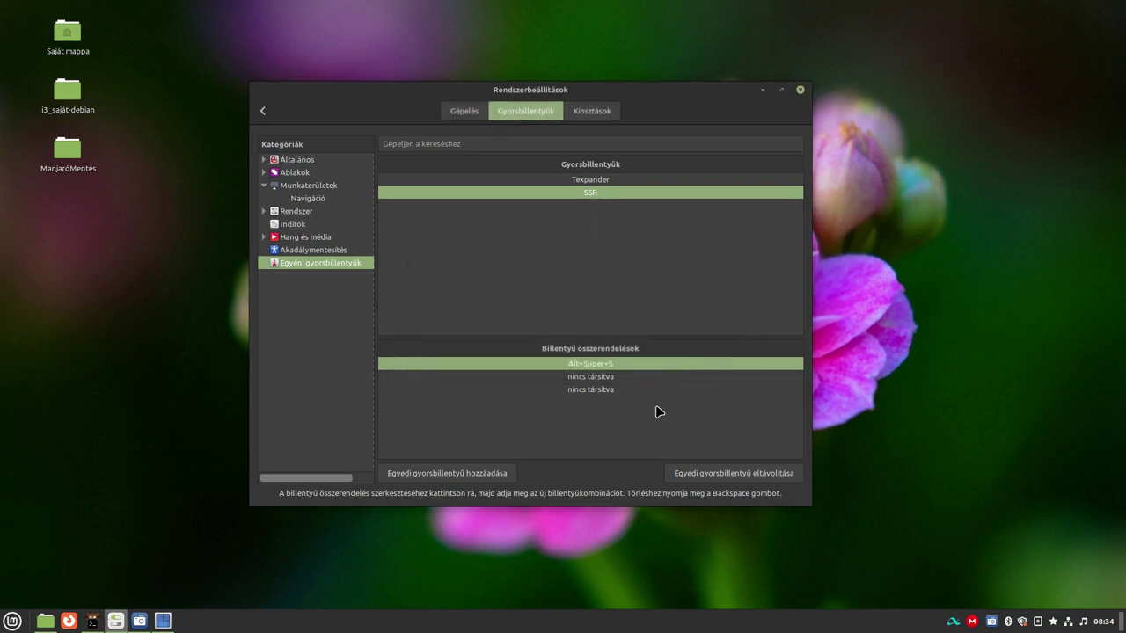